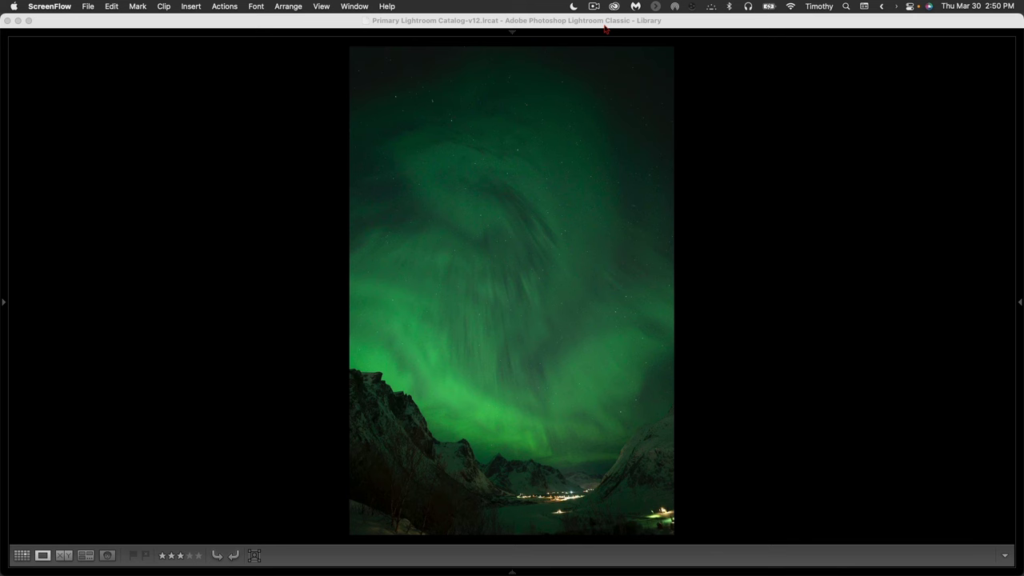
Step: Step through the aurora photos, rating them 3, 1 and 2 stars
{"action": "left_click", "coordinate": [759, 164]}
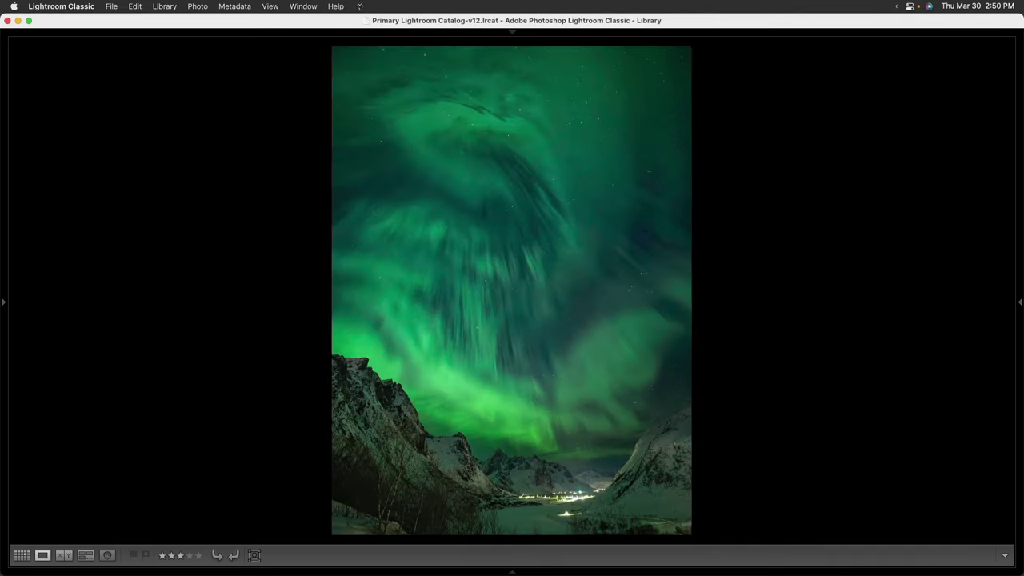
{"action": "key", "text": "Right"}
{"action": "key", "text": "Right"}
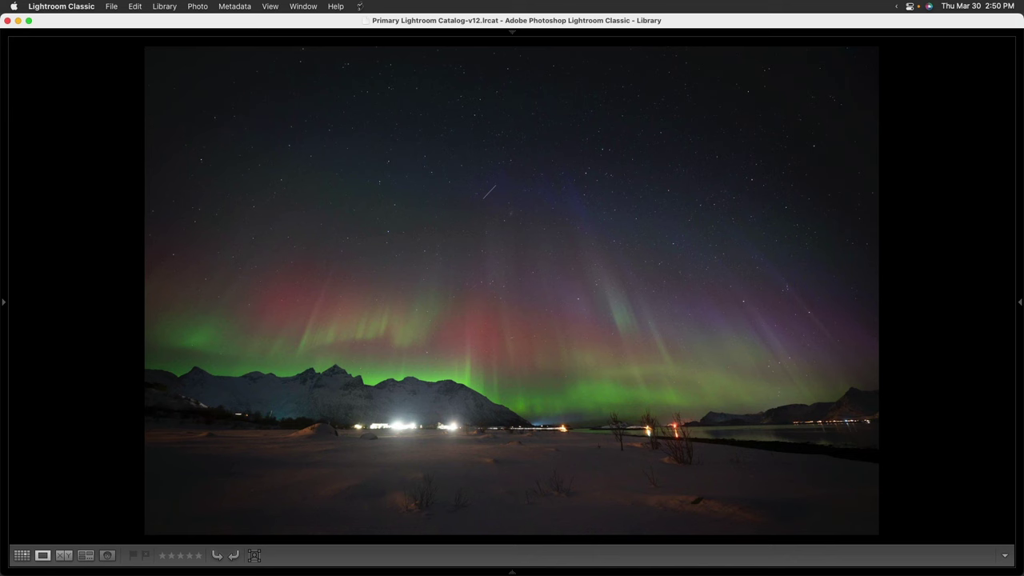
{"action": "key", "text": "Right"}
{"action": "key", "text": "3"}
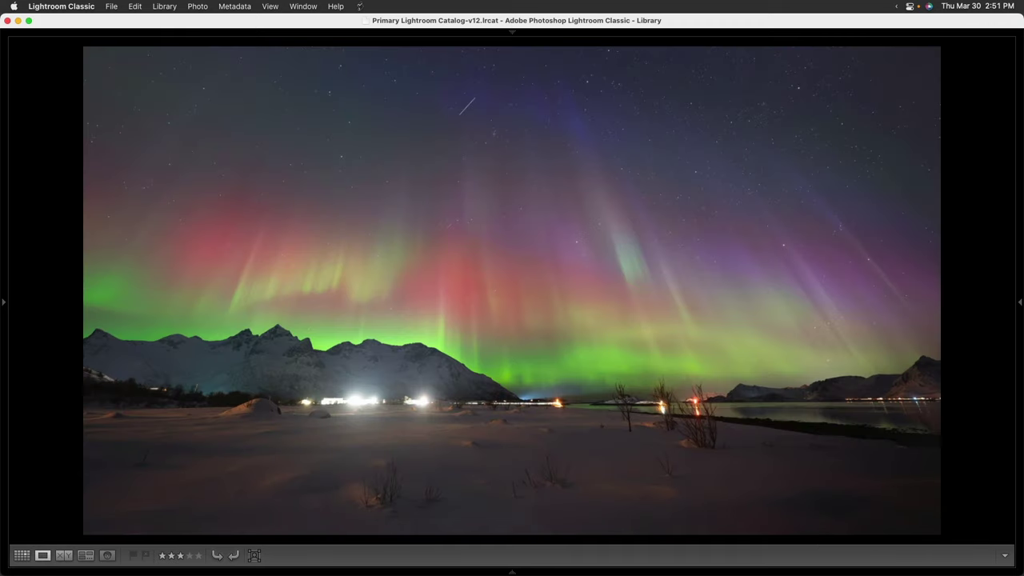
{"action": "key", "text": "Right"}
{"action": "key", "text": "1"}
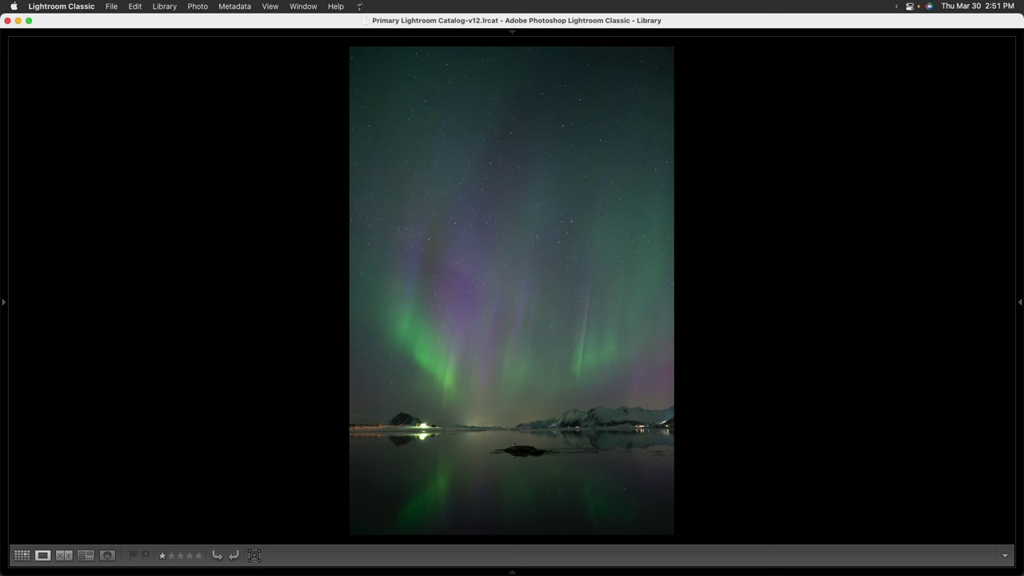
{"action": "key", "text": "Right"}
{"action": "key", "text": "2"}
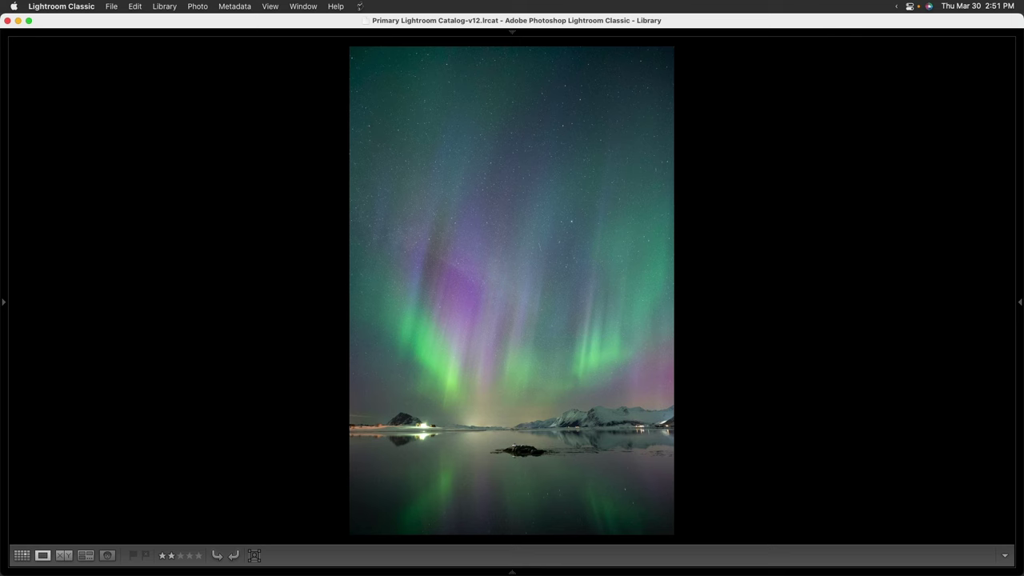
{"action": "key", "text": "Right"}
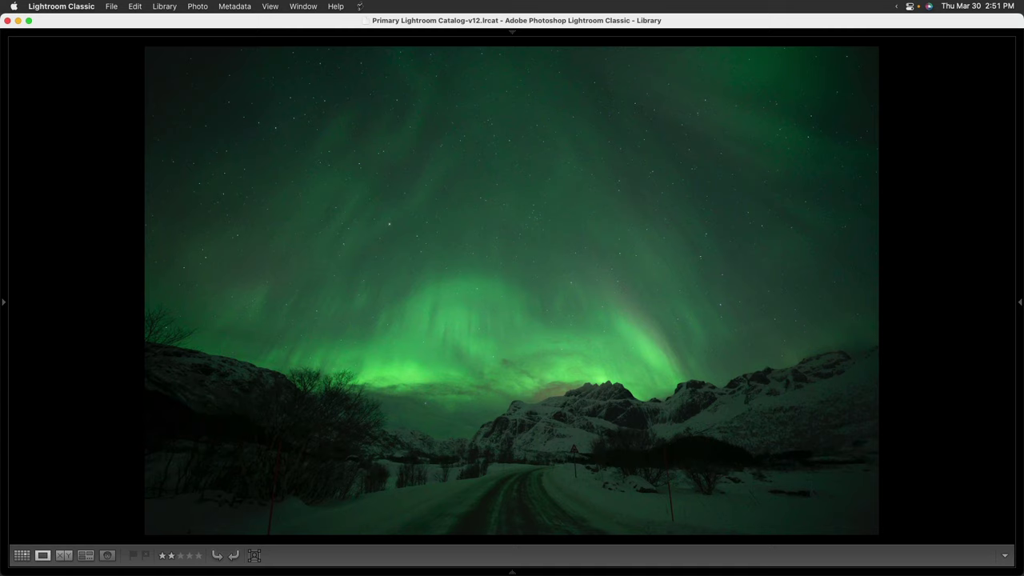
{"action": "key", "text": "Right"}
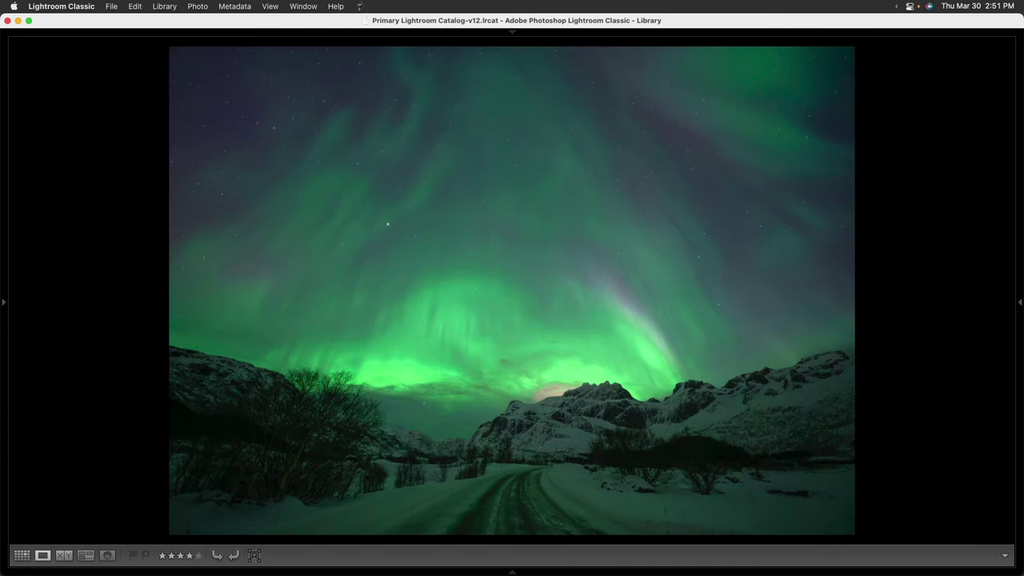
Step: Switch to Grid view and open the first portrait aurora photo in Develop
{"action": "key", "text": "g"}
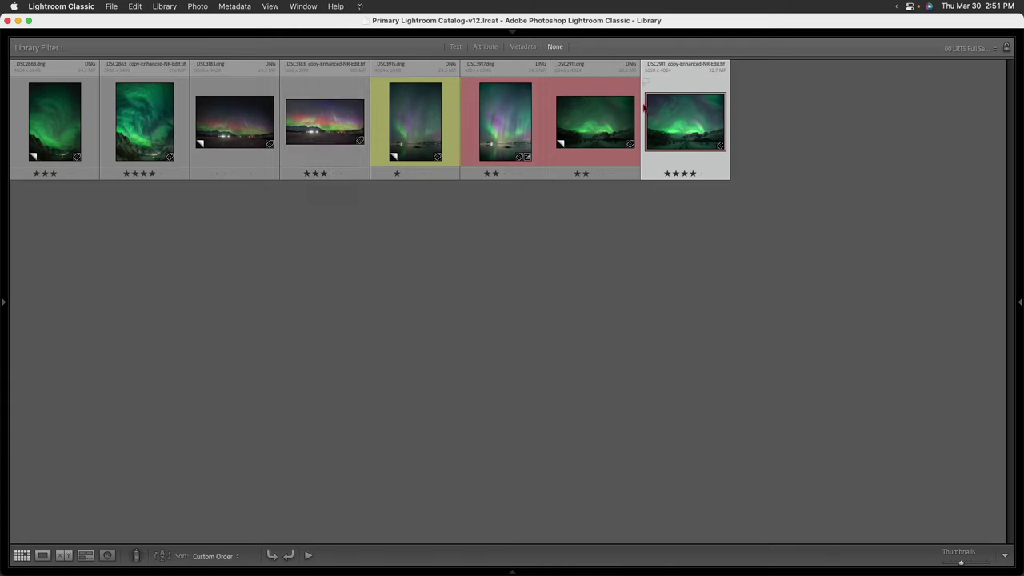
{"action": "left_click", "coordinate": [52, 122]}
{"action": "key", "text": "d"}
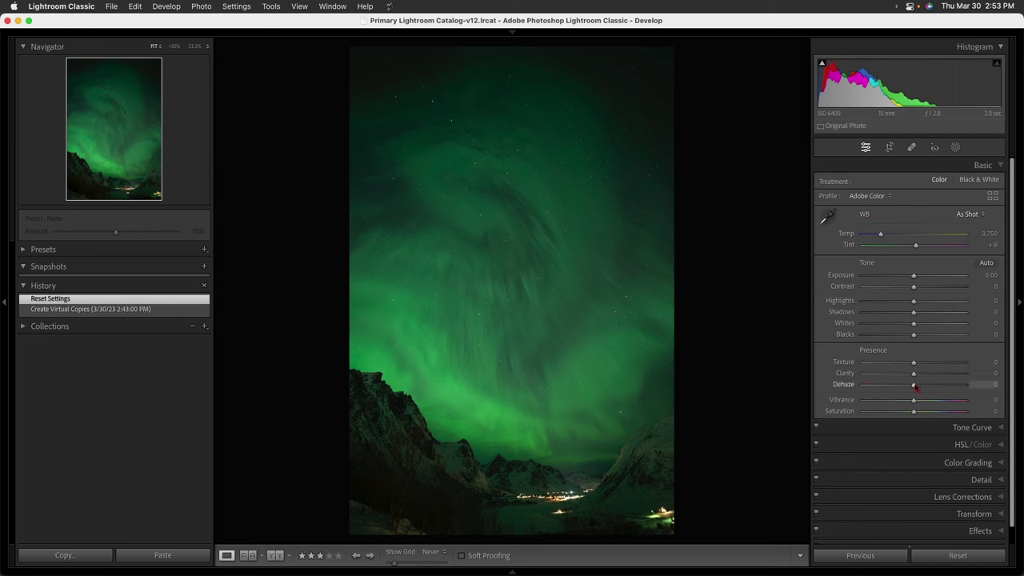
Step: Raise Dehaze to +33 and Whites to +39 in the Basic panel
{"action": "left_click_drag", "start_coordinate": [914, 385], "coordinate": [930, 385]}
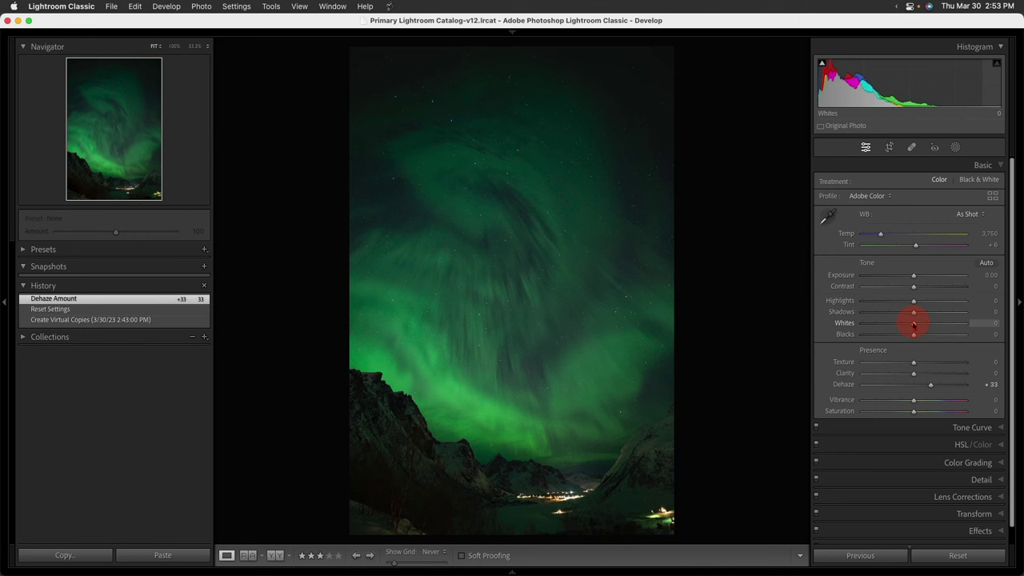
{"action": "left_click_drag", "start_coordinate": [913, 323], "coordinate": [934, 324]}
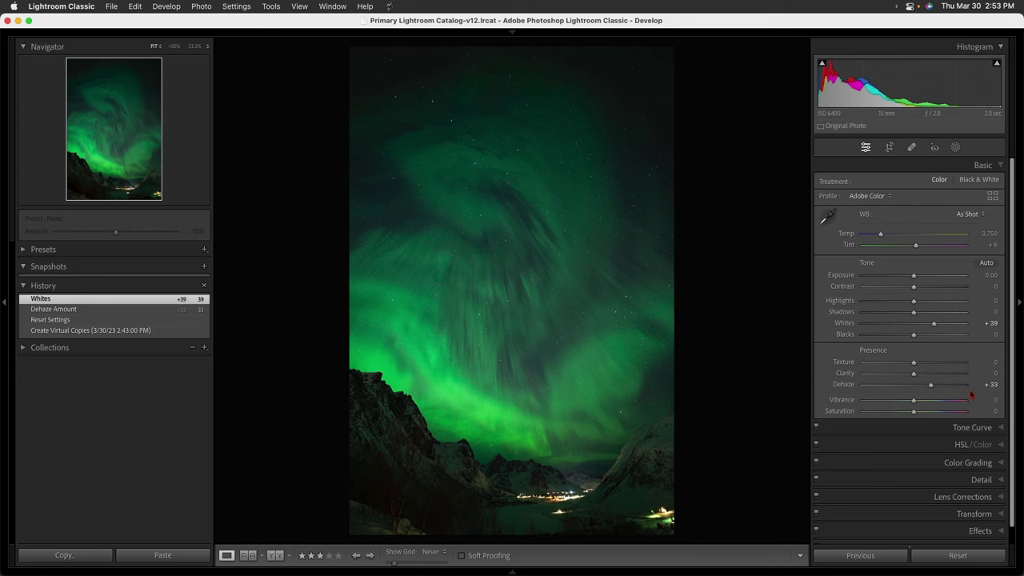
Step: Reset Dehaze and Whites, then set Dehaze +48, Shadows +100, Exposure +0.50, Whites +32
{"action": "double_click", "coordinate": [849, 388]}
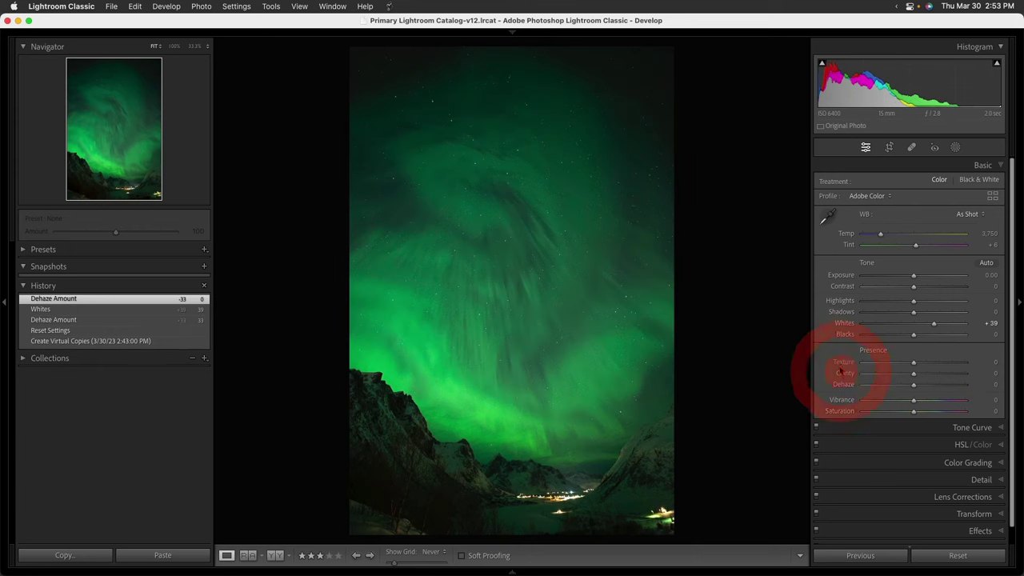
{"action": "double_click", "coordinate": [844, 323]}
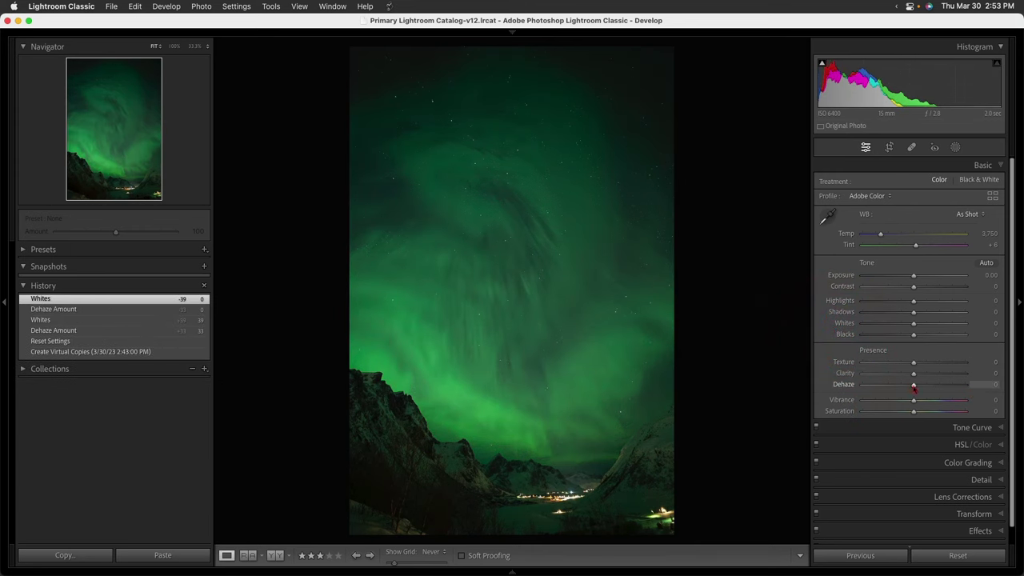
{"action": "left_click_drag", "start_coordinate": [914, 386], "coordinate": [938, 386]}
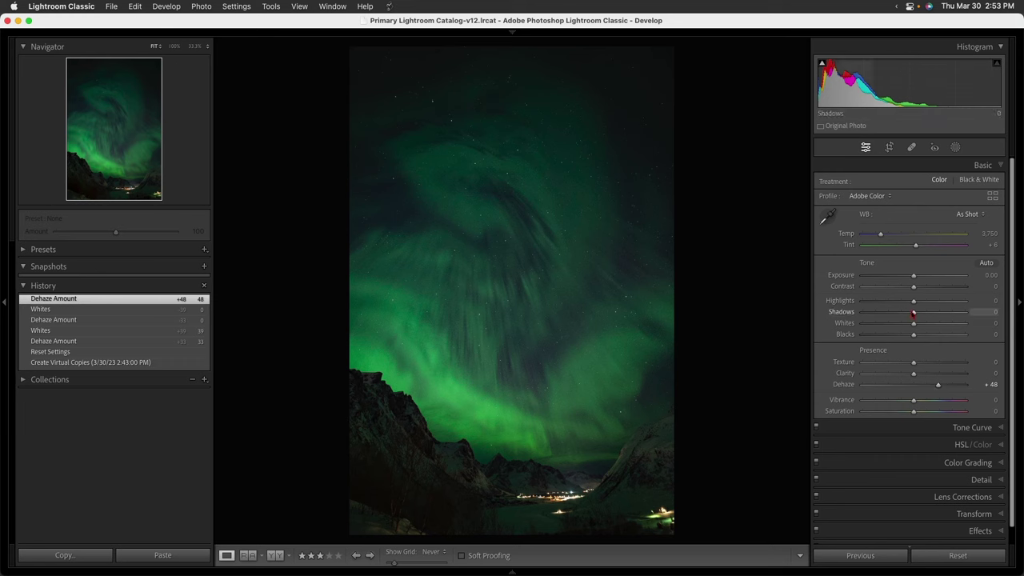
{"action": "left_click_drag", "start_coordinate": [913, 312], "coordinate": [987, 311]}
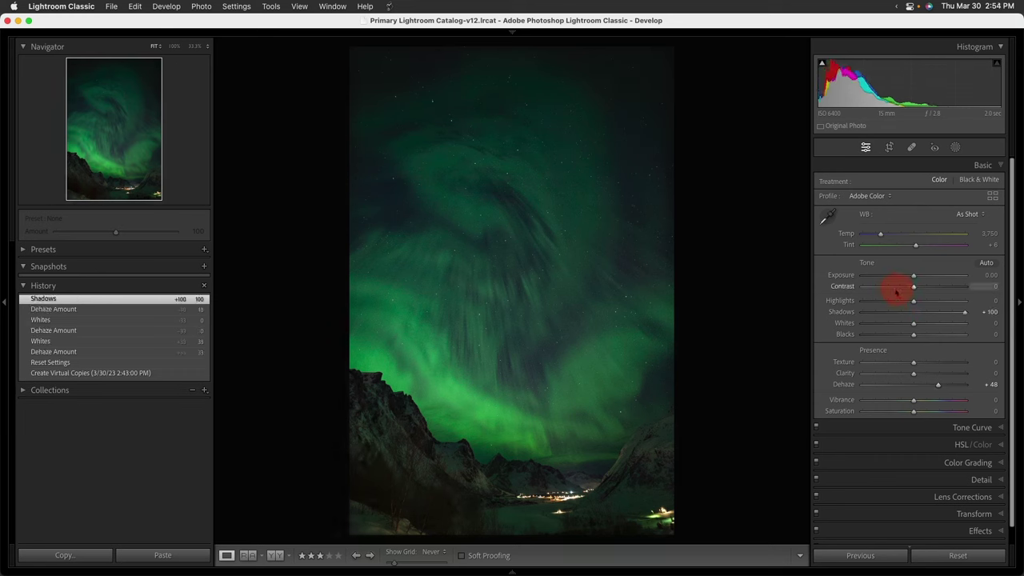
{"action": "left_click_drag", "start_coordinate": [914, 278], "coordinate": [918, 276]}
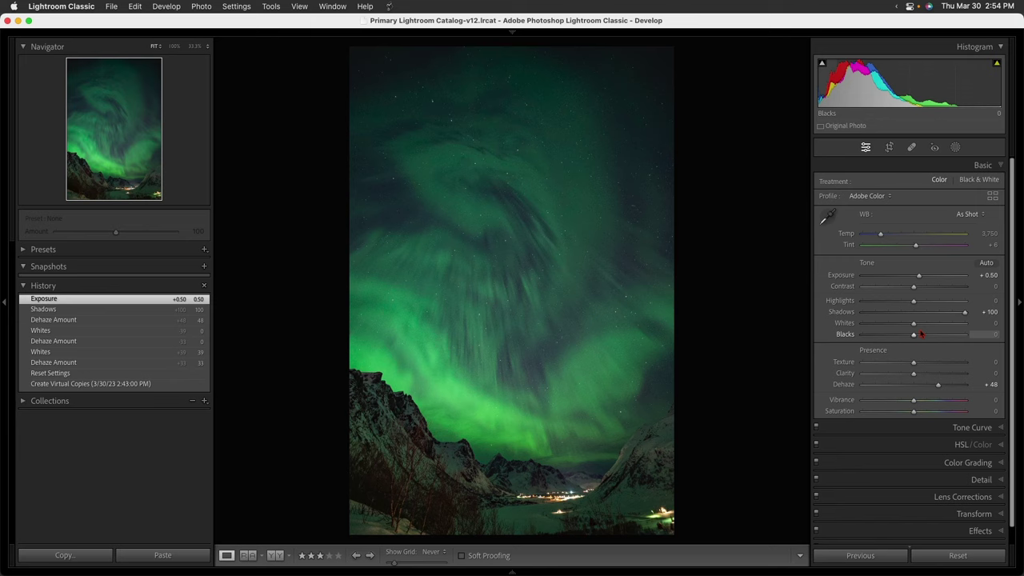
{"action": "mouse_move", "coordinate": [913, 324]}
{"action": "left_mouse_down"}
{"action": "mouse_move", "coordinate": [965, 323]}
{"action": "mouse_move", "coordinate": [930, 324]}
{"action": "left_mouse_up"}
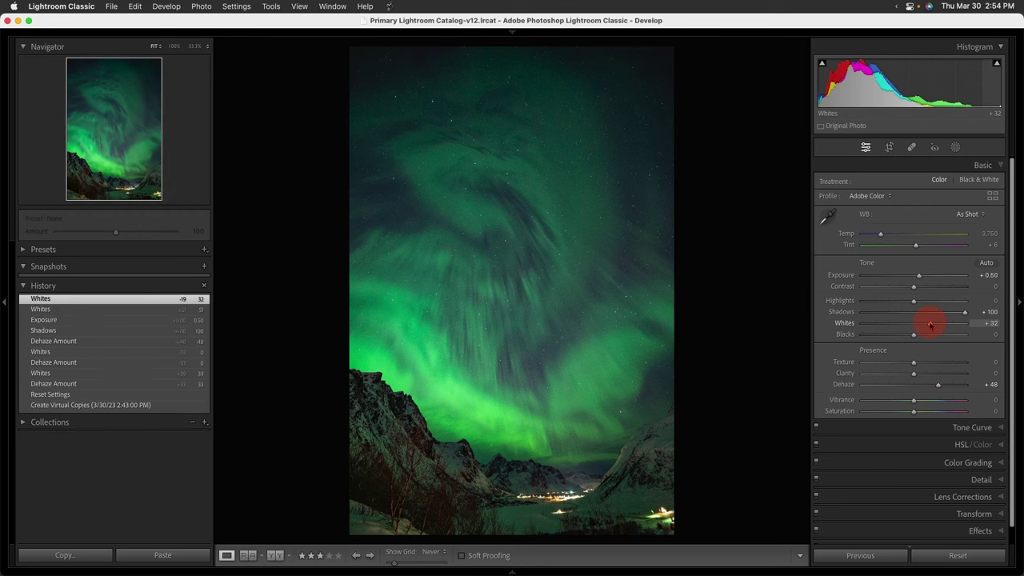
Step: Reset the Presence and Tone groups so all Basic sliders return to 0
{"action": "double_click", "coordinate": [874, 352]}
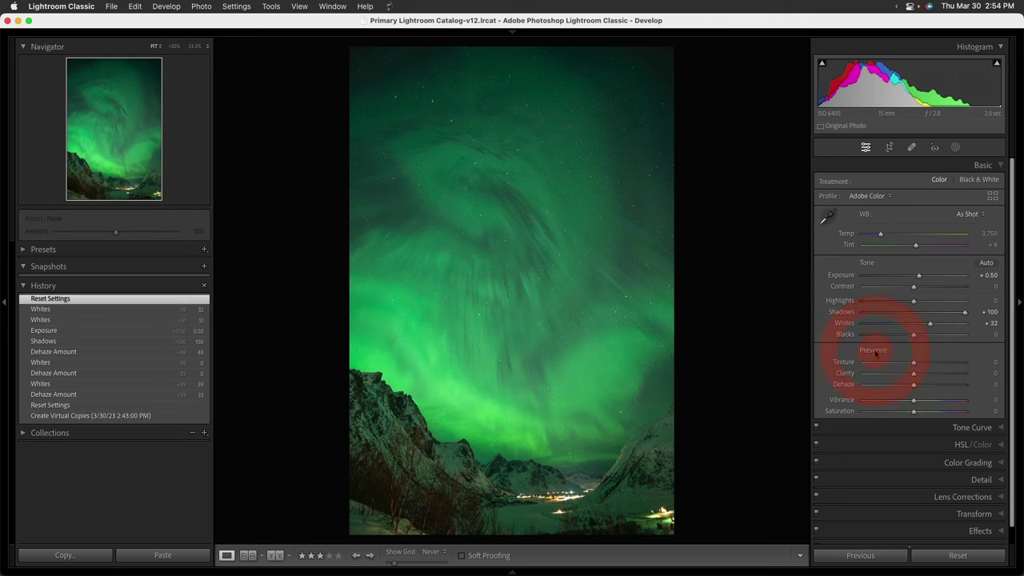
{"action": "double_click", "coordinate": [866, 263]}
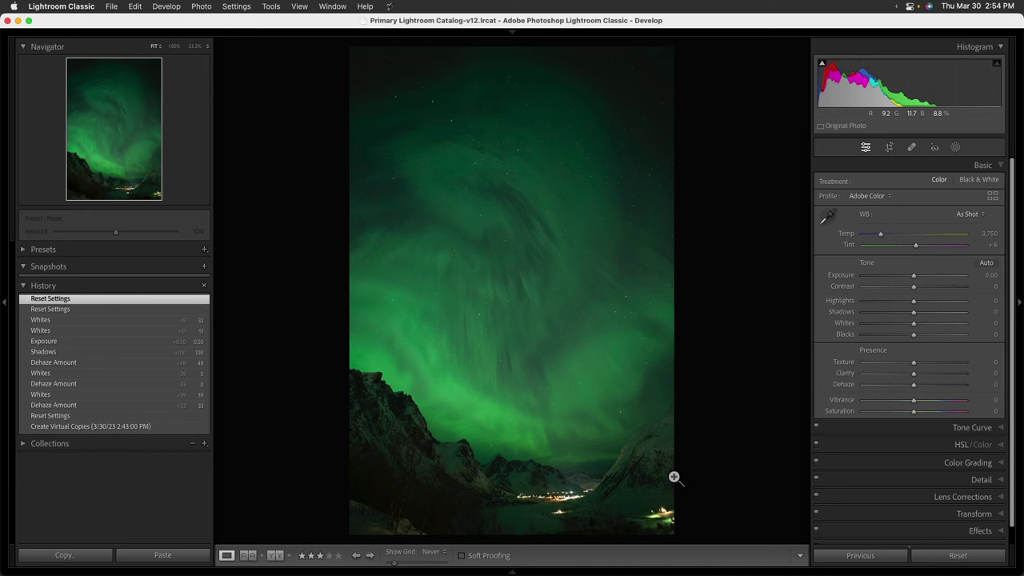
Step: Add a Select Sky mask (Mask 1) to the aurora photo
{"action": "left_click", "coordinate": [955, 148]}
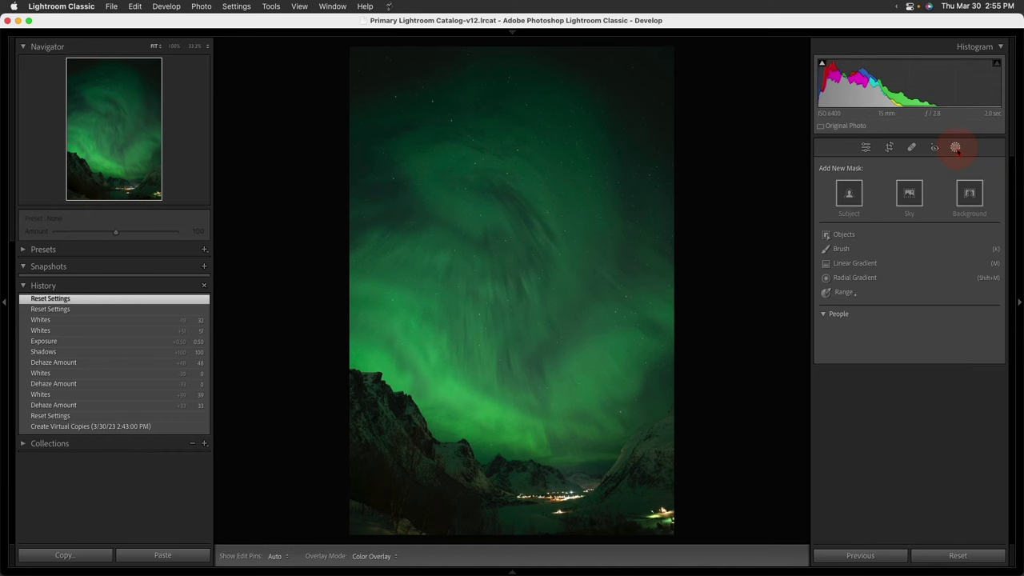
{"action": "left_click", "coordinate": [908, 194]}
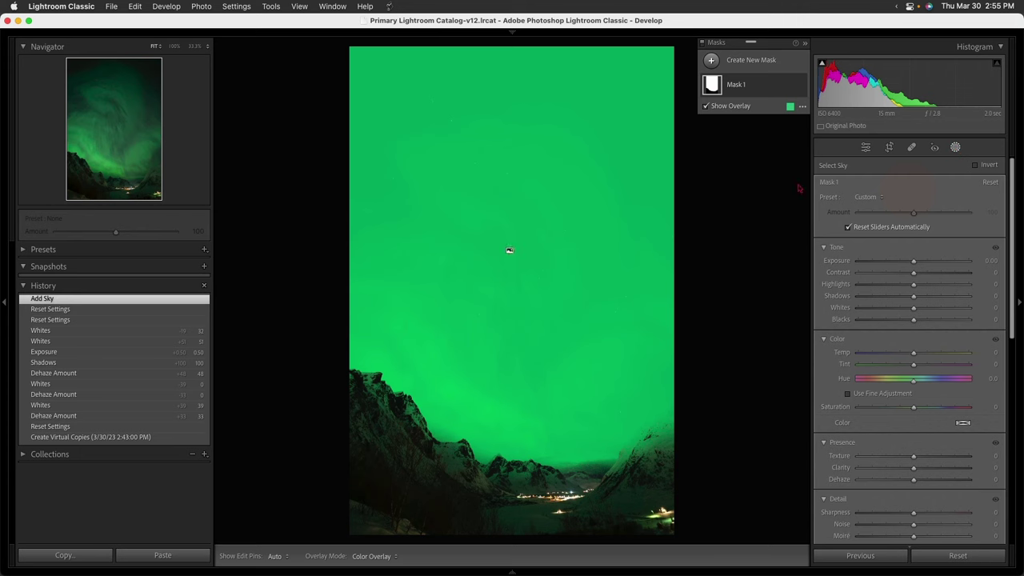
Step: Give the sky mask Dehaze 34, Exposure 0.41, Shadows 99, Highlights -2 and Whites 0
{"action": "scroll", "coordinate": [894, 412], "scroll_direction": "down", "scroll_amount": 5}
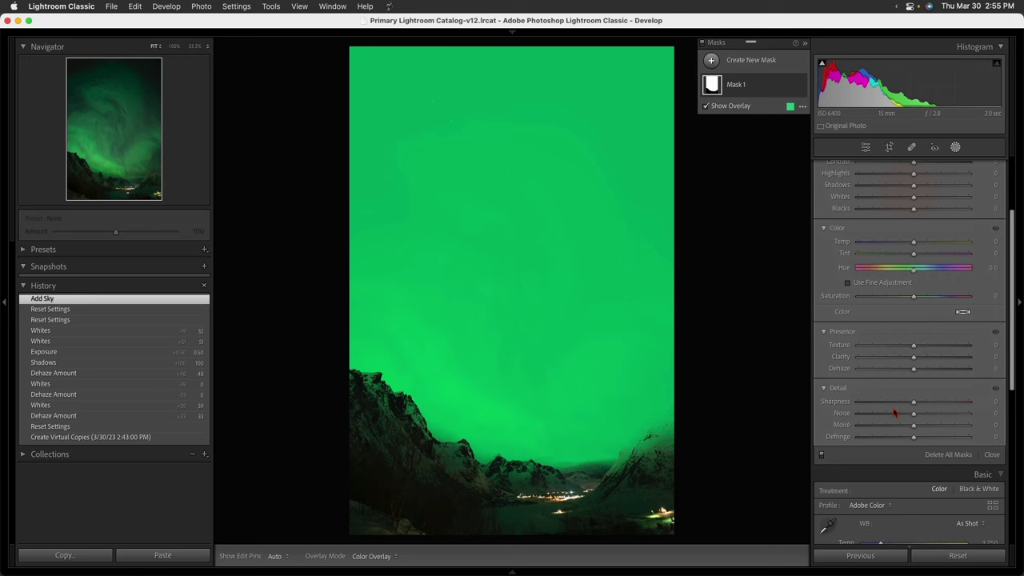
{"action": "left_click", "coordinate": [914, 368]}
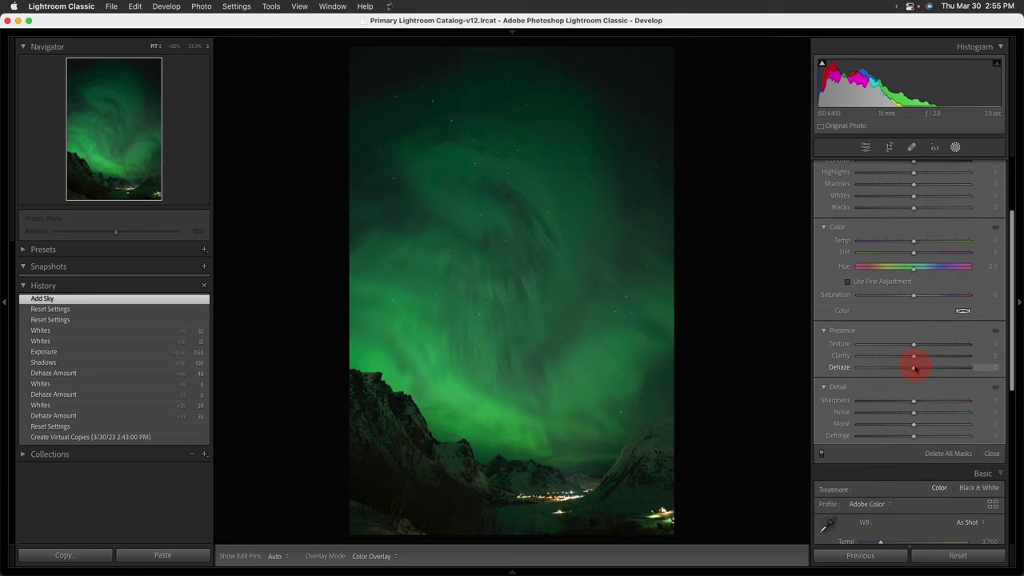
{"action": "left_click_drag", "start_coordinate": [914, 367], "coordinate": [933, 368]}
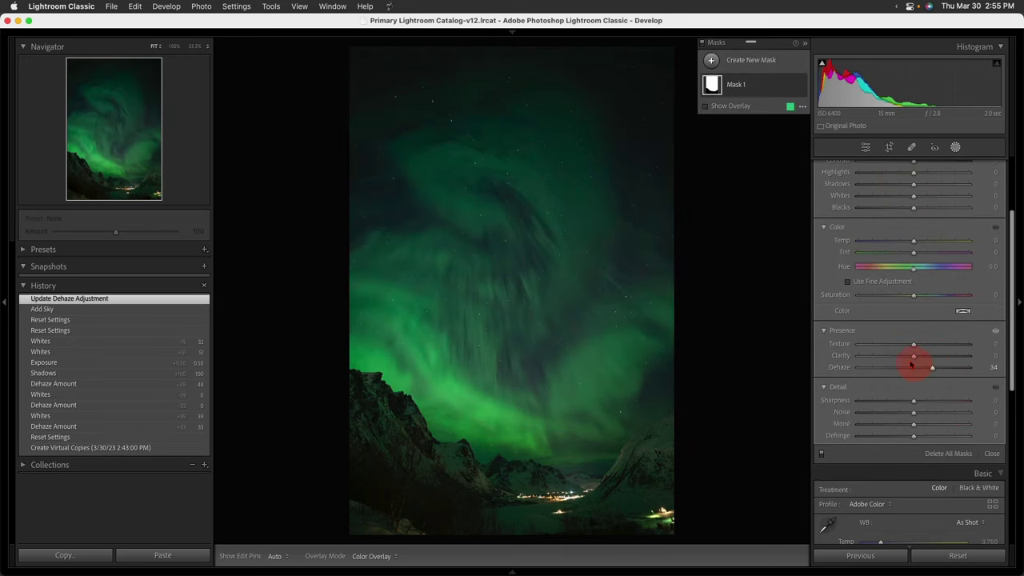
{"action": "scroll", "coordinate": [901, 216], "scroll_direction": "up", "scroll_amount": 3}
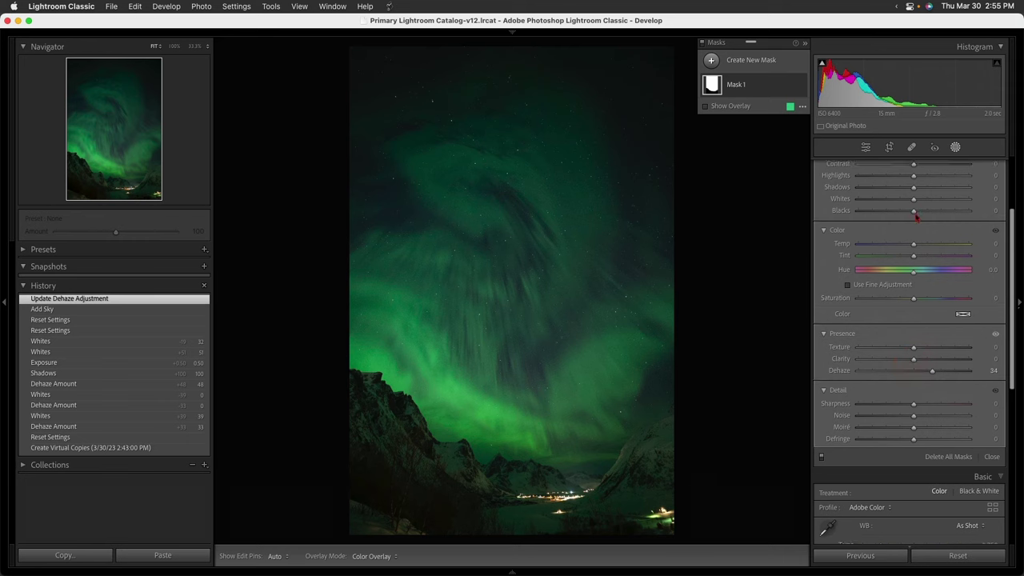
{"action": "scroll", "coordinate": [903, 220], "scroll_direction": "up", "scroll_amount": 2}
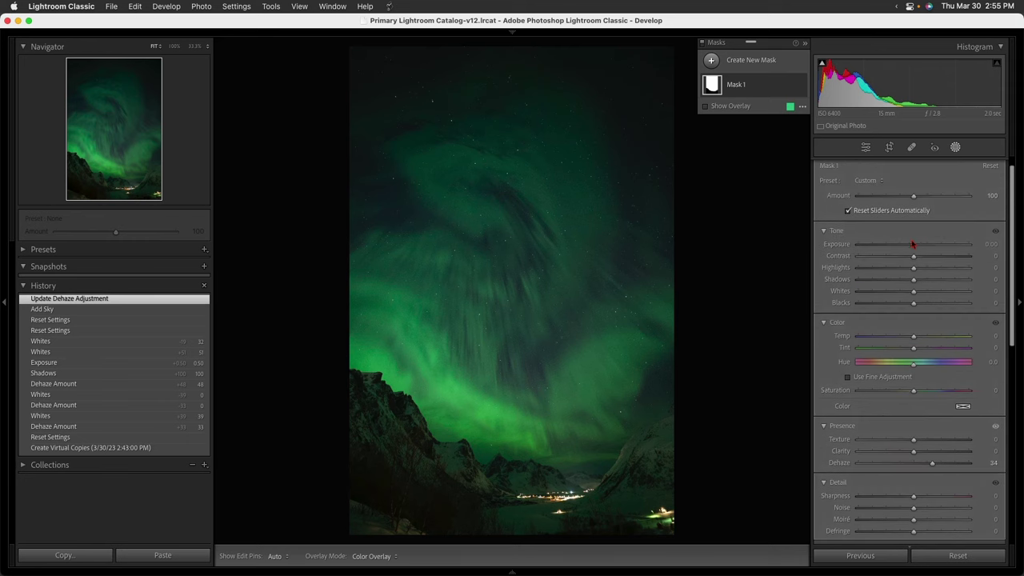
{"action": "left_click_drag", "start_coordinate": [914, 244], "coordinate": [969, 279]}
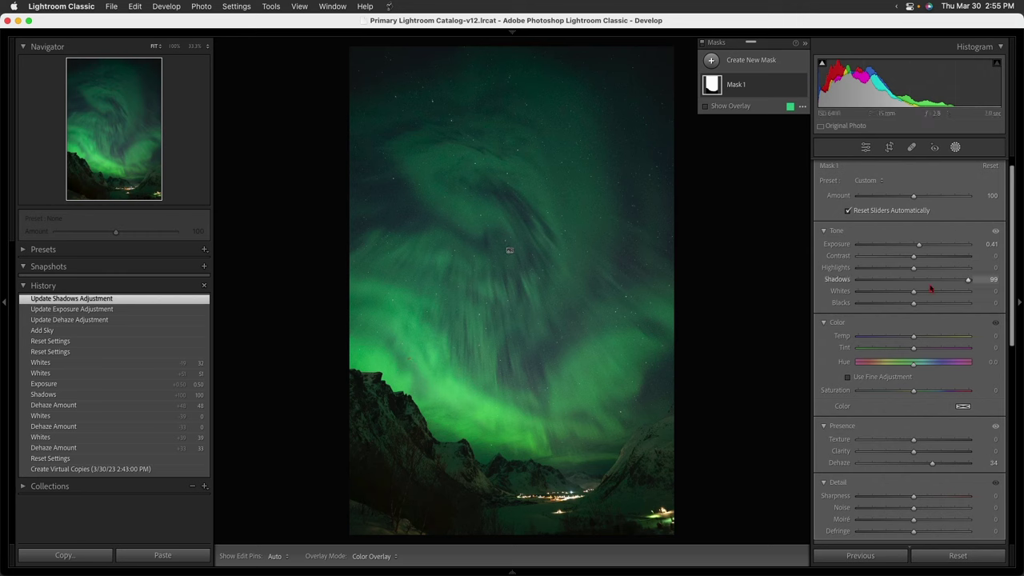
{"action": "left_click_drag", "start_coordinate": [914, 271], "coordinate": [928, 291]}
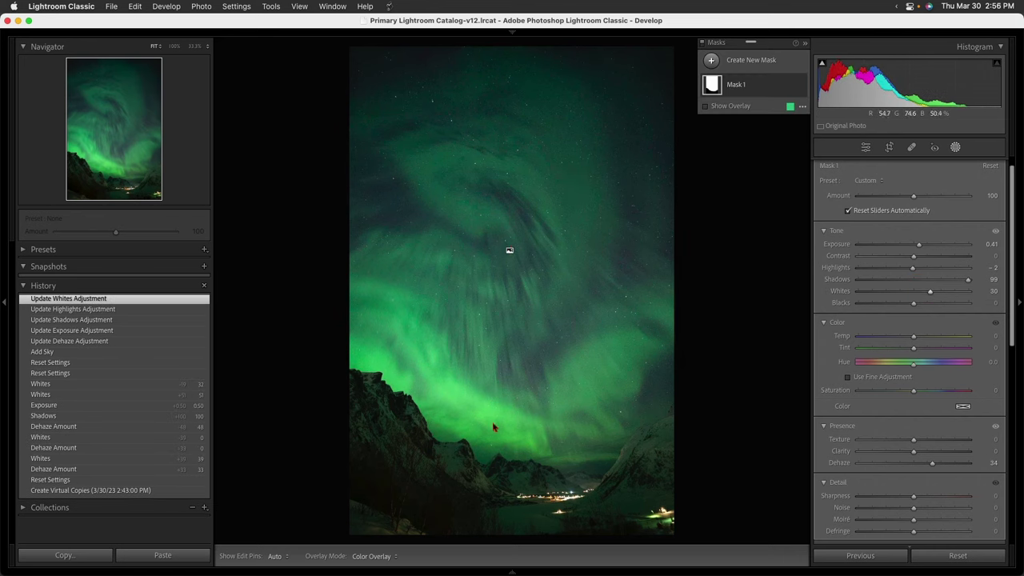
{"action": "left_click", "coordinate": [932, 292]}
{"action": "double_click", "coordinate": [844, 292]}
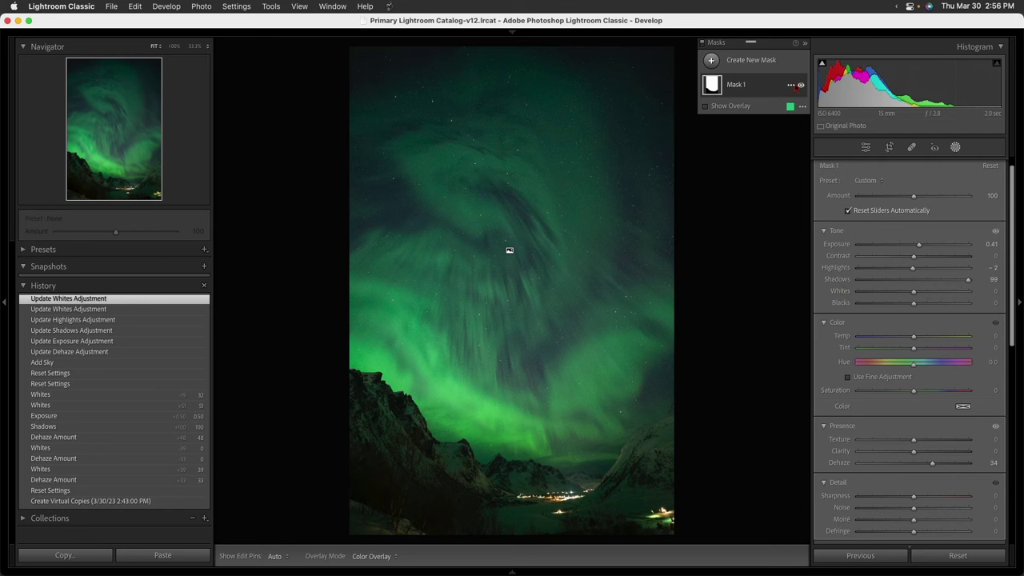
Step: Duplicate Mask 1 and set the copy to Dehaze 0, Exposure 0, Shadows 2, Whites 56
{"action": "left_click", "coordinate": [790, 86]}
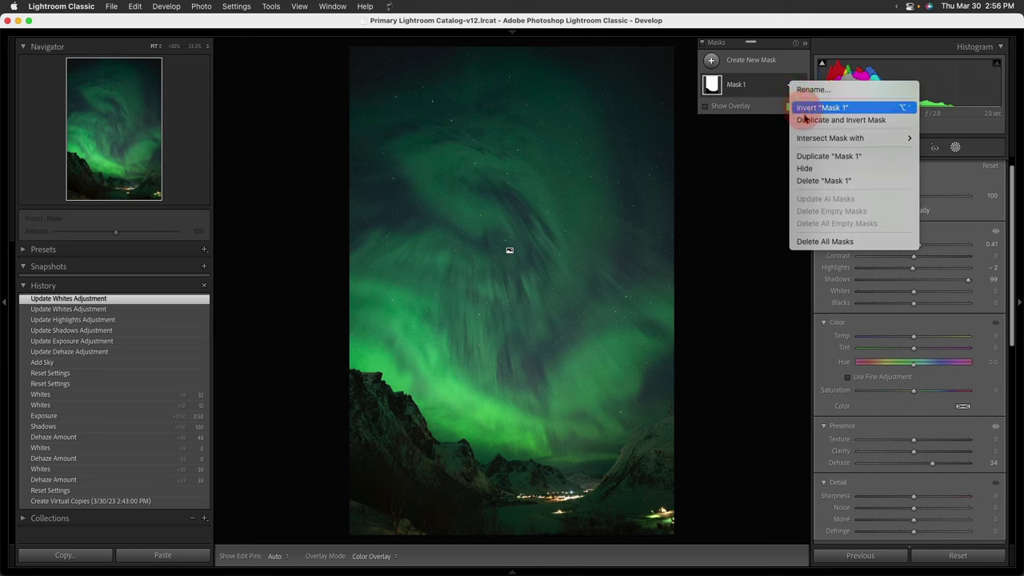
{"action": "left_click", "coordinate": [808, 156]}
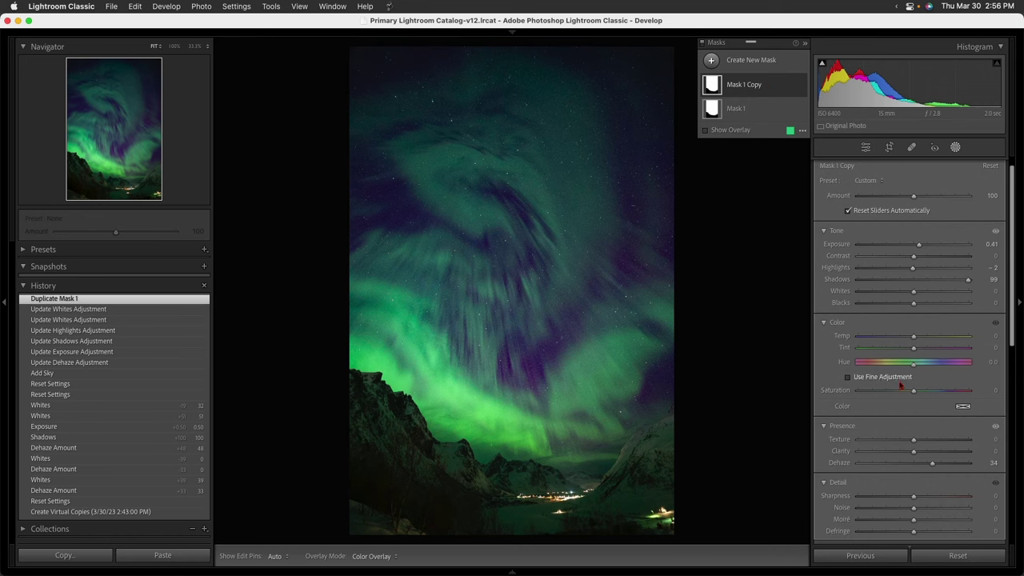
{"action": "double_click", "coordinate": [845, 462]}
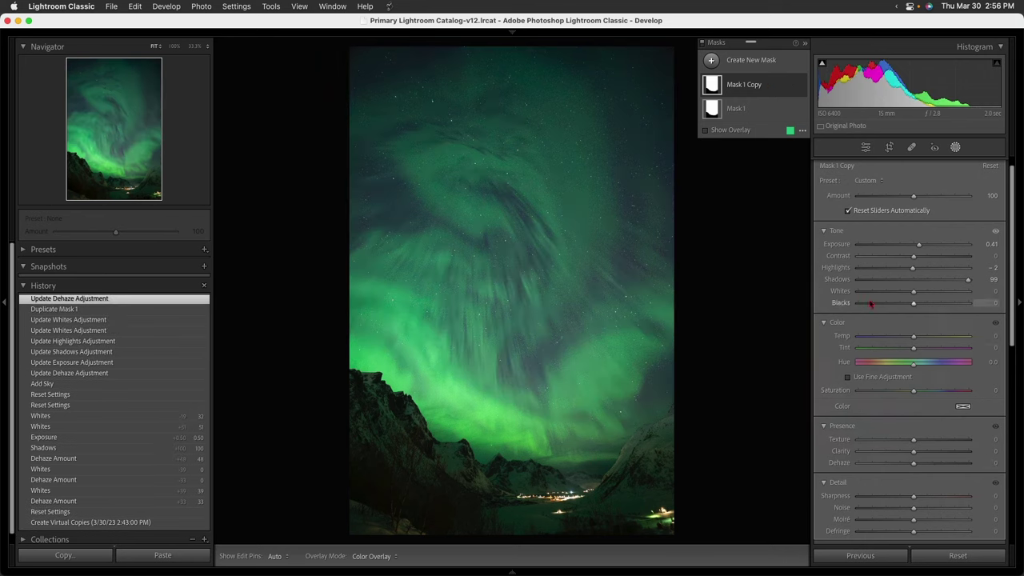
{"action": "double_click", "coordinate": [836, 230]}
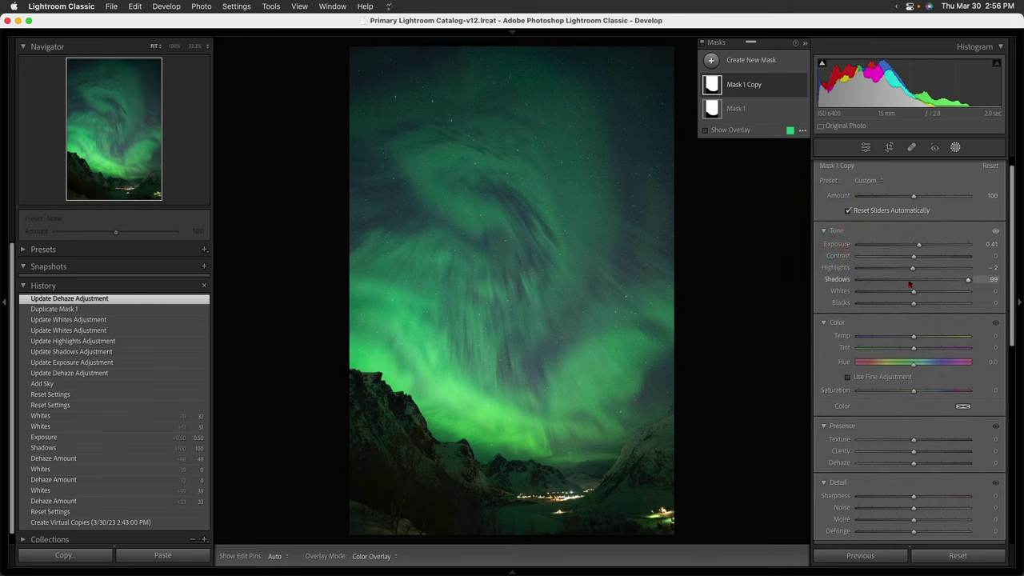
{"action": "scroll", "coordinate": [912, 292], "scroll_direction": "up", "scroll_amount": 1}
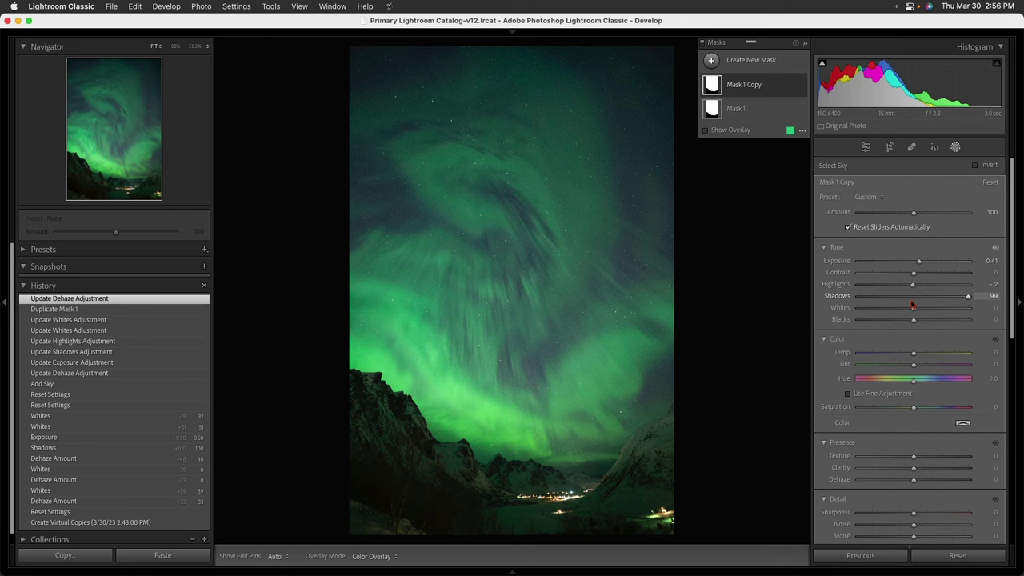
{"action": "left_click", "coordinate": [916, 298]}
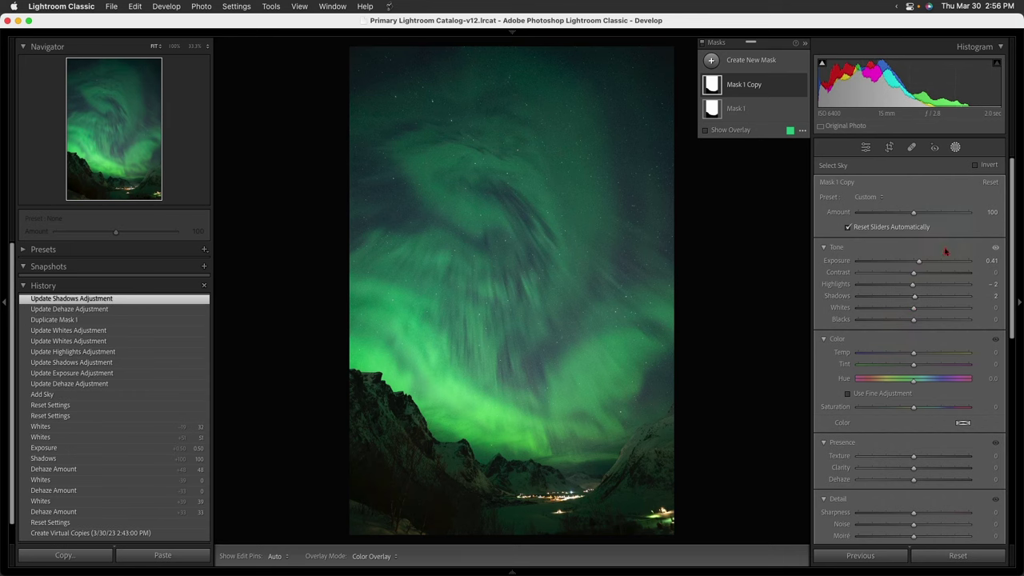
{"action": "double_click", "coordinate": [834, 261]}
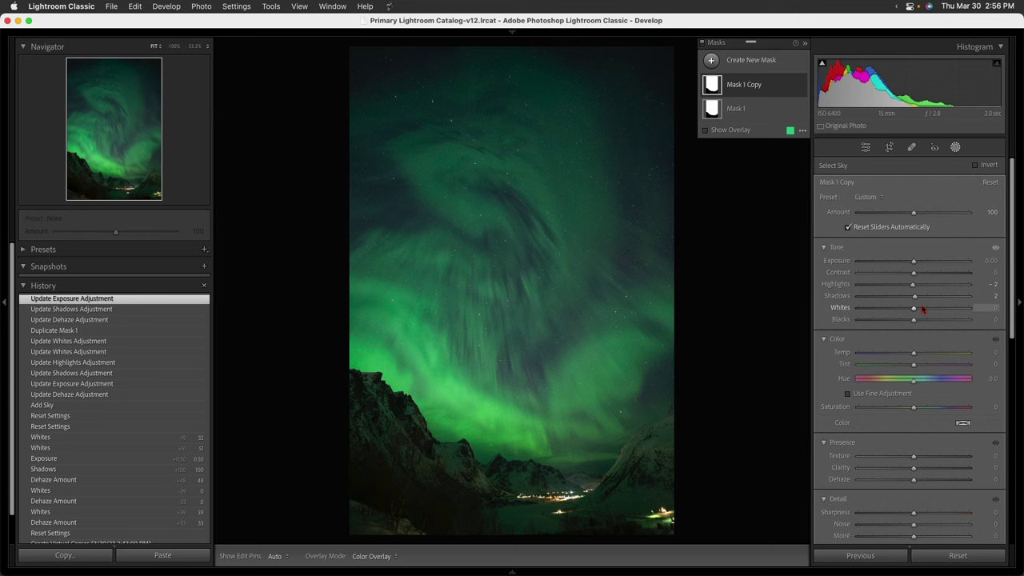
{"action": "left_click_drag", "start_coordinate": [914, 308], "coordinate": [943, 309]}
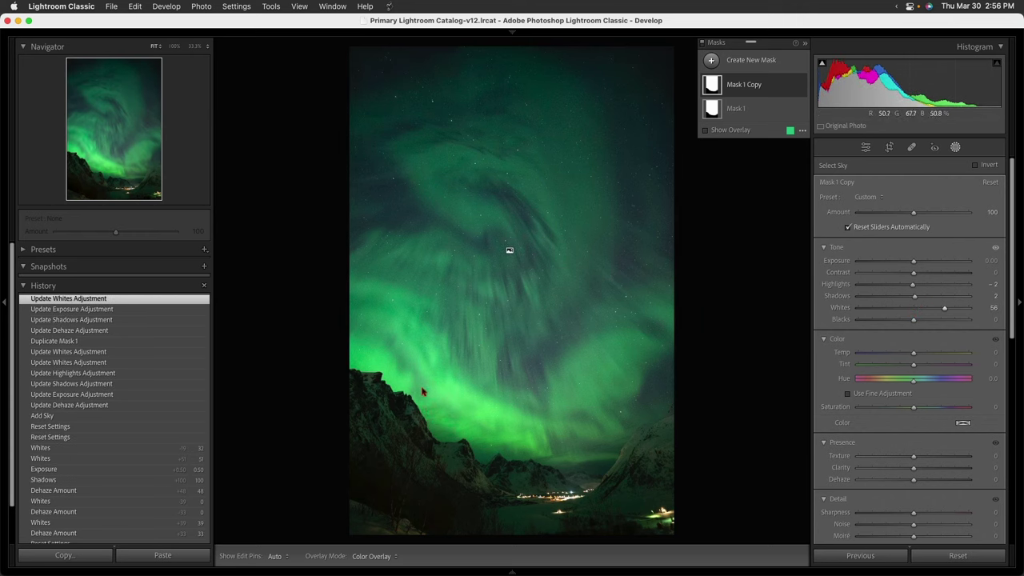
Step: Try a brush subtraction across the sky on Mask 1 Copy, then undo it
{"action": "left_click", "coordinate": [744, 88]}
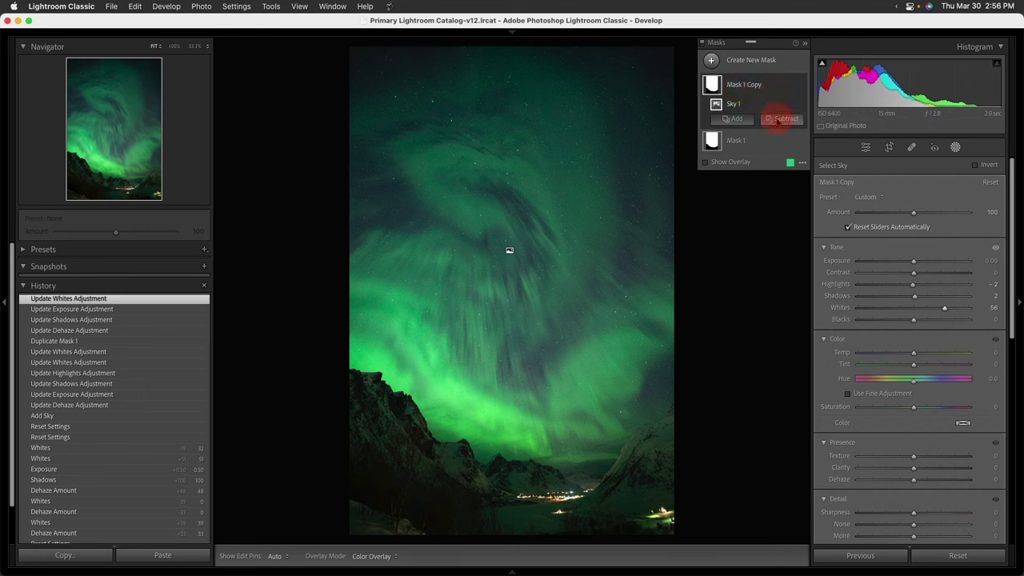
{"action": "left_click", "coordinate": [777, 119]}
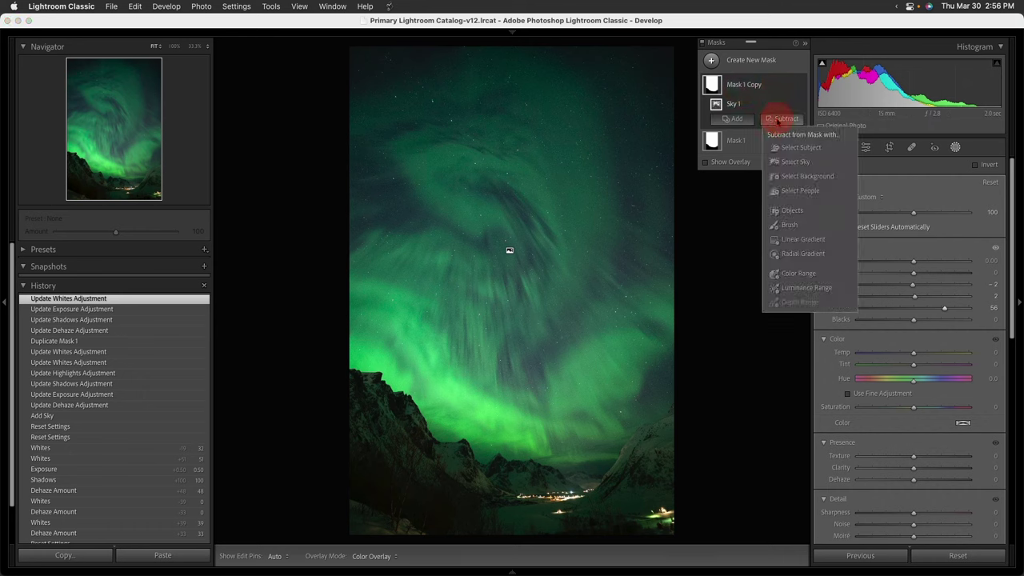
{"action": "left_click", "coordinate": [786, 225]}
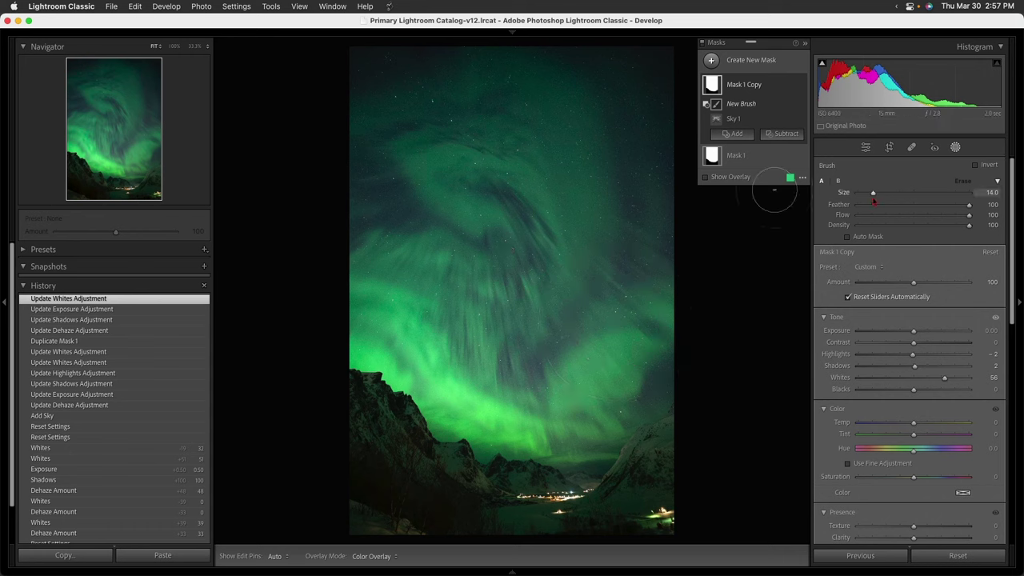
{"action": "scroll", "coordinate": [376, 368], "scroll_direction": "up", "scroll_amount": 7}
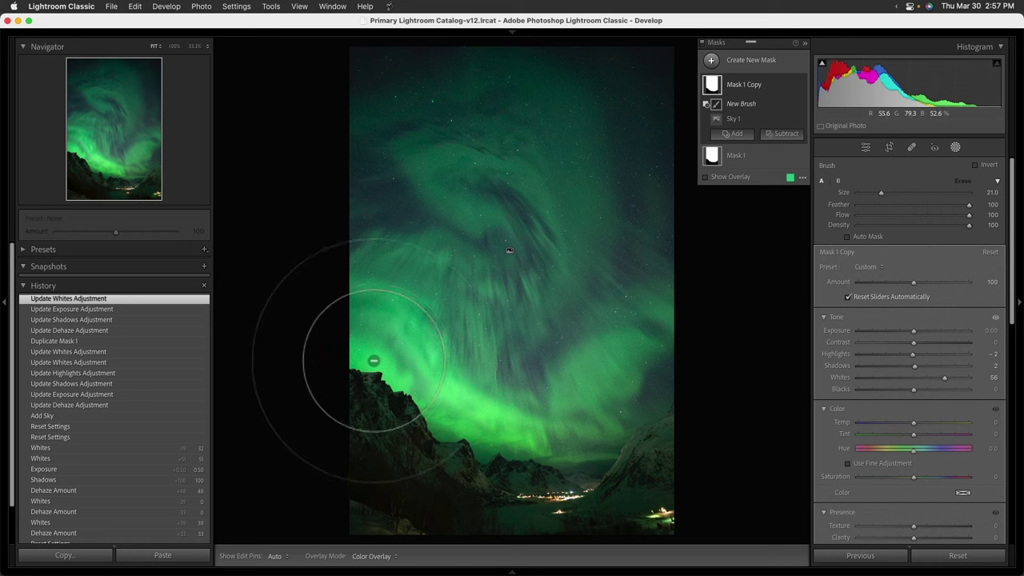
{"action": "key", "text": "h"}
{"action": "mouse_move", "coordinate": [373, 361]}
{"action": "left_mouse_down"}
{"action": "mouse_move", "coordinate": [477, 464]}
{"action": "mouse_move", "coordinate": [384, 341]}
{"action": "mouse_move", "coordinate": [447, 381]}
{"action": "mouse_move", "coordinate": [371, 343]}
{"action": "mouse_move", "coordinate": [480, 477]}
{"action": "mouse_move", "coordinate": [433, 392]}
{"action": "mouse_move", "coordinate": [519, 431]}
{"action": "mouse_move", "coordinate": [488, 433]}
{"action": "mouse_move", "coordinate": [664, 387]}
{"action": "mouse_move", "coordinate": [584, 396]}
{"action": "mouse_move", "coordinate": [646, 329]}
{"action": "mouse_move", "coordinate": [542, 483]}
{"action": "mouse_move", "coordinate": [401, 438]}
{"action": "mouse_move", "coordinate": [482, 442]}
{"action": "mouse_move", "coordinate": [341, 305]}
{"action": "mouse_move", "coordinate": [370, 323]}
{"action": "mouse_move", "coordinate": [318, 291]}
{"action": "mouse_move", "coordinate": [293, 348]}
{"action": "mouse_move", "coordinate": [443, 540]}
{"action": "mouse_move", "coordinate": [607, 562]}
{"action": "mouse_move", "coordinate": [763, 483]}
{"action": "left_mouse_up"}
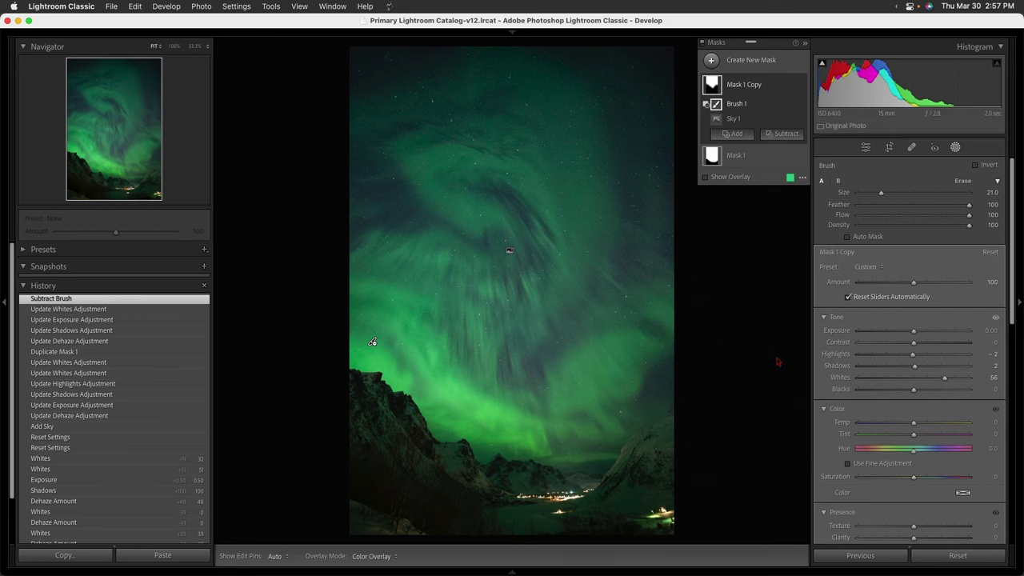
{"action": "key", "text": "cmd+z"}
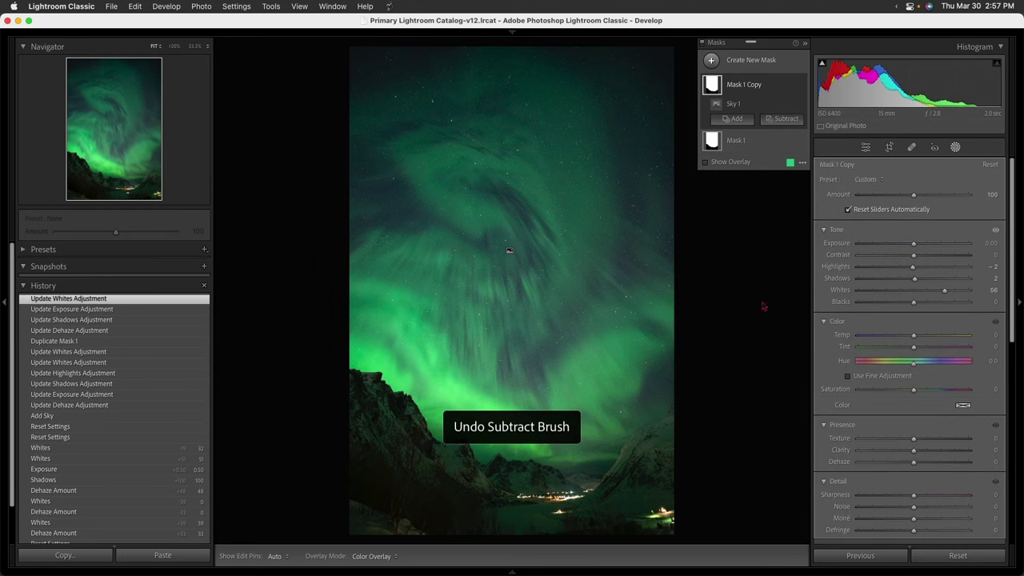
Step: Brush-subtract Mask 1 Copy near the left mountain ridge and turn on Show Overlay
{"action": "left_click", "coordinate": [786, 119]}
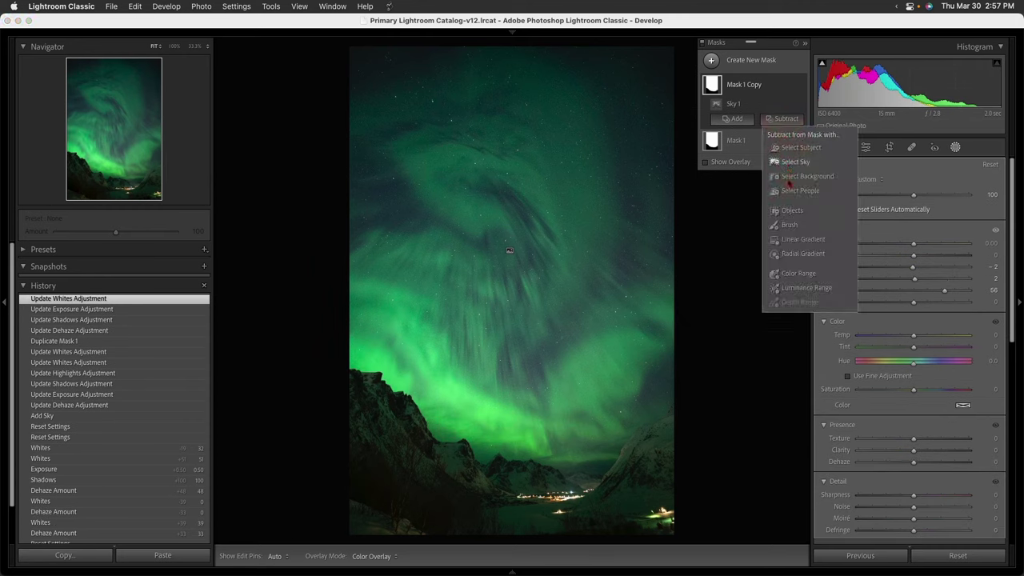
{"action": "left_click", "coordinate": [789, 225]}
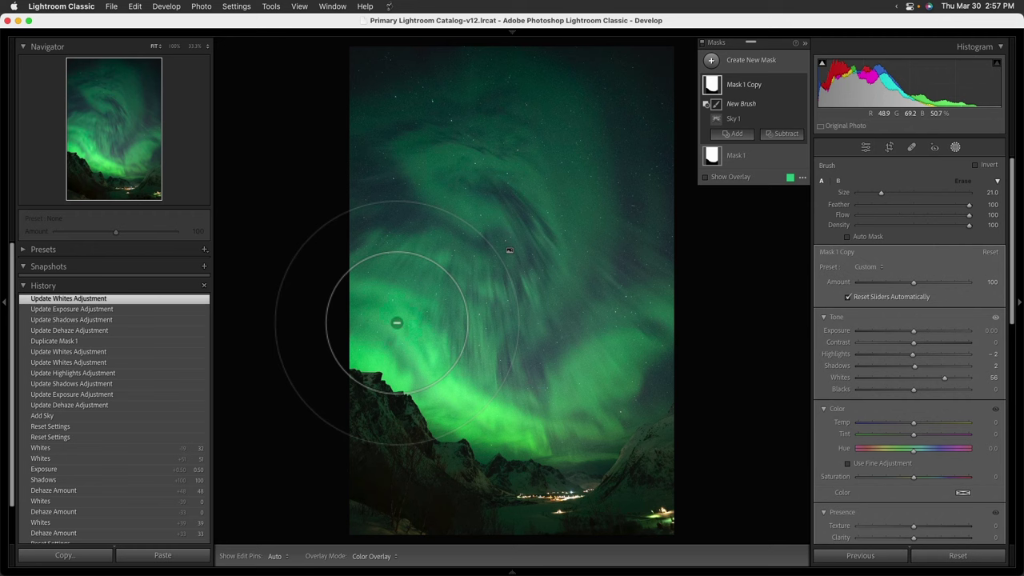
{"action": "key", "text": "h"}
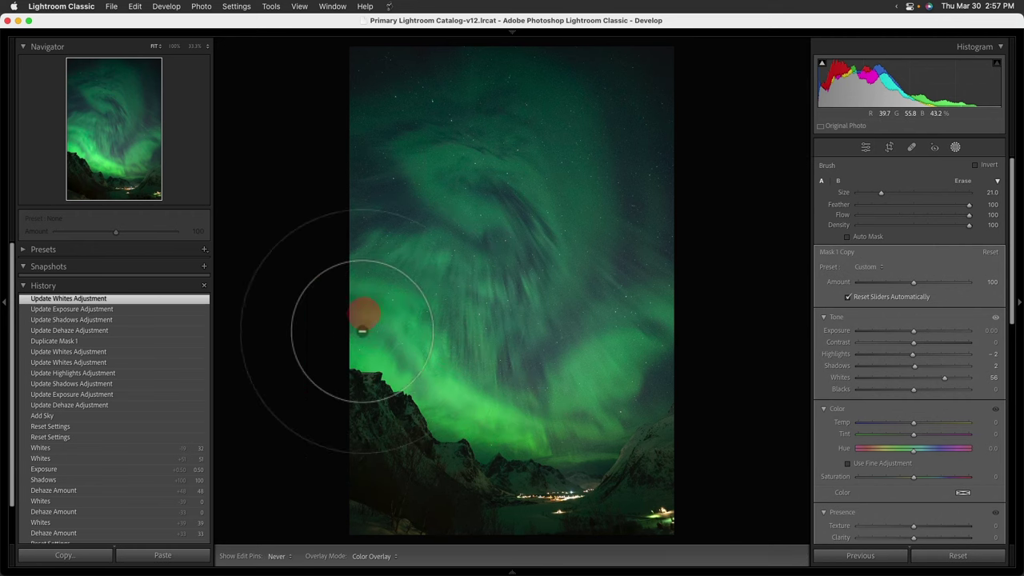
{"action": "left_click_drag", "start_coordinate": [498, 434], "coordinate": [495, 436]}
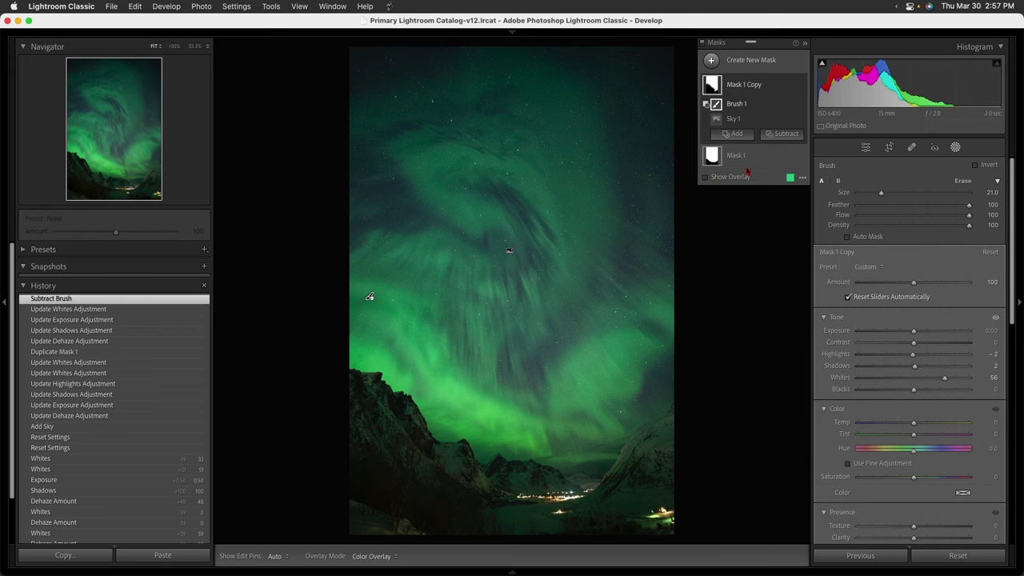
{"action": "left_click", "coordinate": [706, 177]}
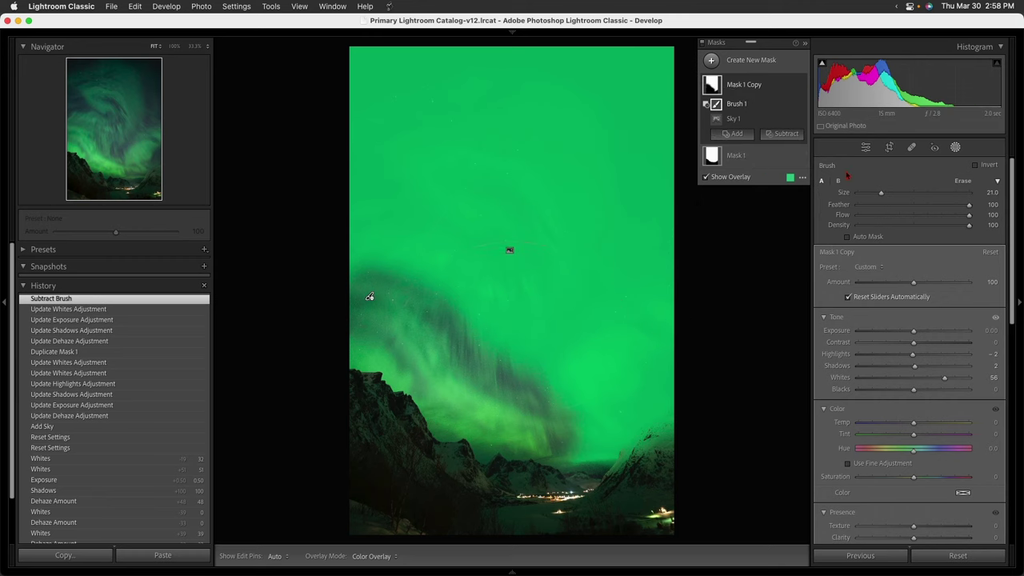
Step: Change the mask overlay colour to red at about 50% opacity, then hide the overlay
{"action": "left_click", "coordinate": [790, 178]}
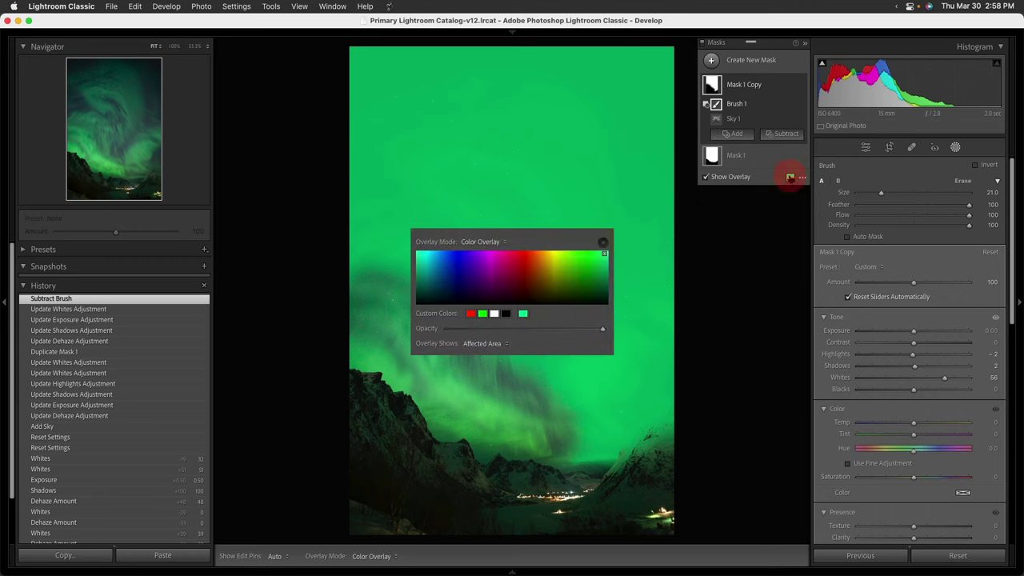
{"action": "left_click", "coordinate": [520, 264]}
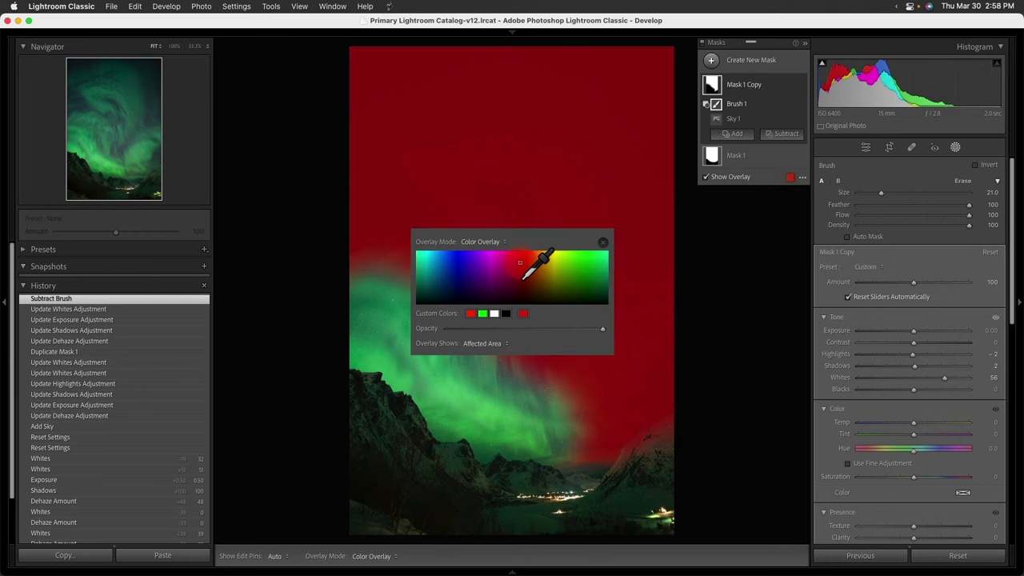
{"action": "left_click_drag", "start_coordinate": [505, 329], "coordinate": [552, 329]}
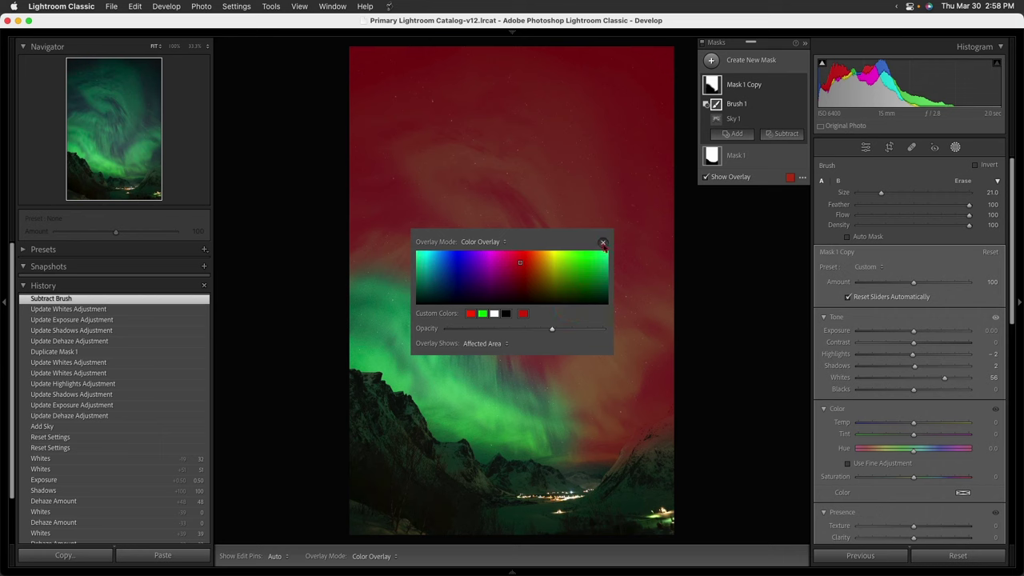
{"action": "left_click", "coordinate": [603, 243]}
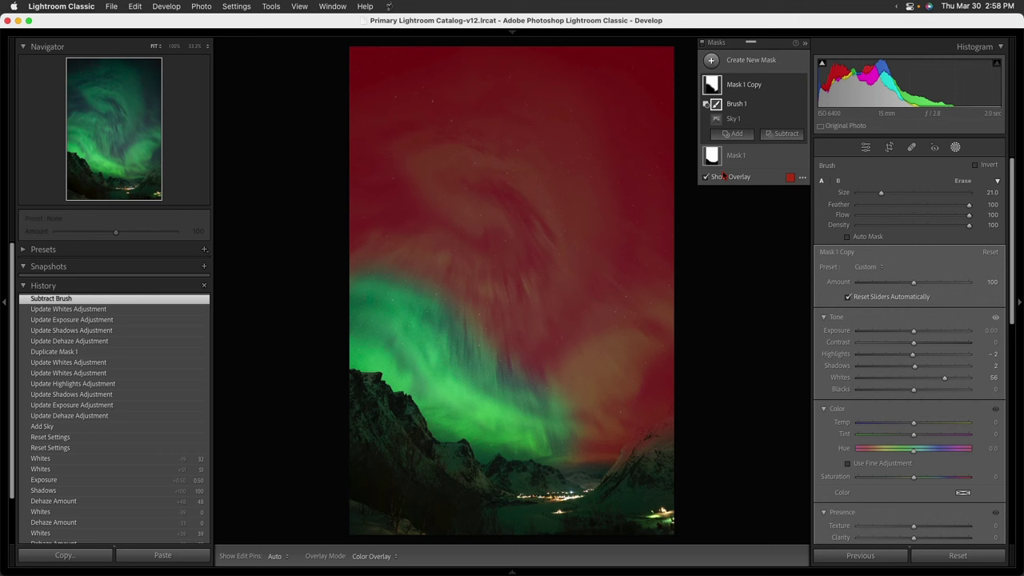
{"action": "left_click", "coordinate": [703, 176]}
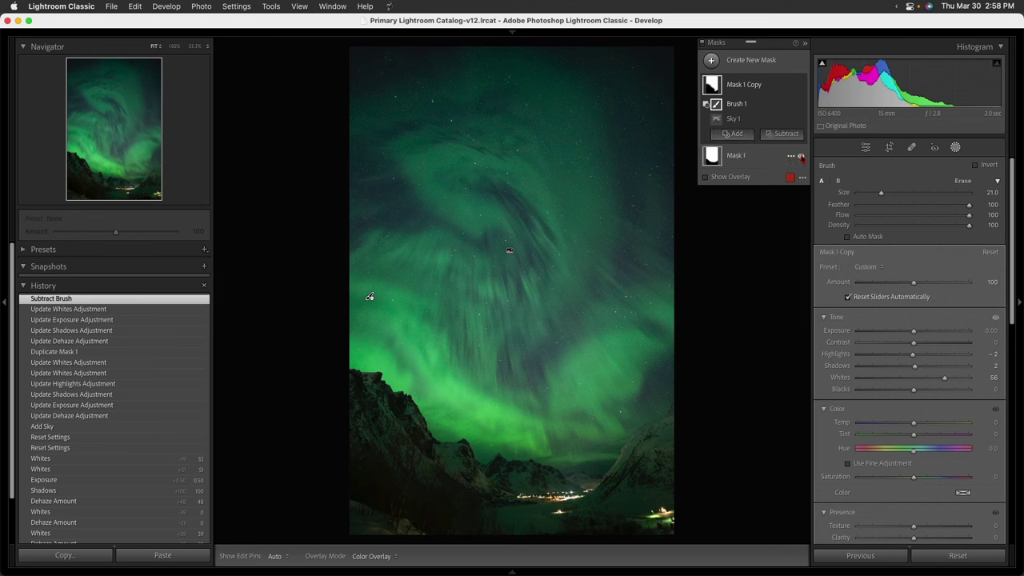
{"action": "left_click", "coordinate": [801, 157]}
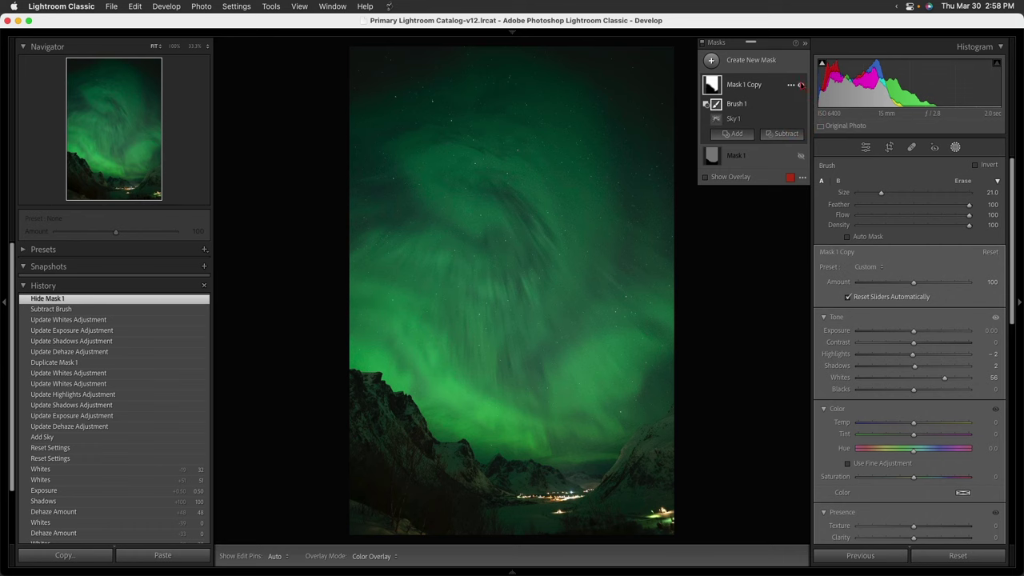
{"action": "left_click", "coordinate": [801, 84]}
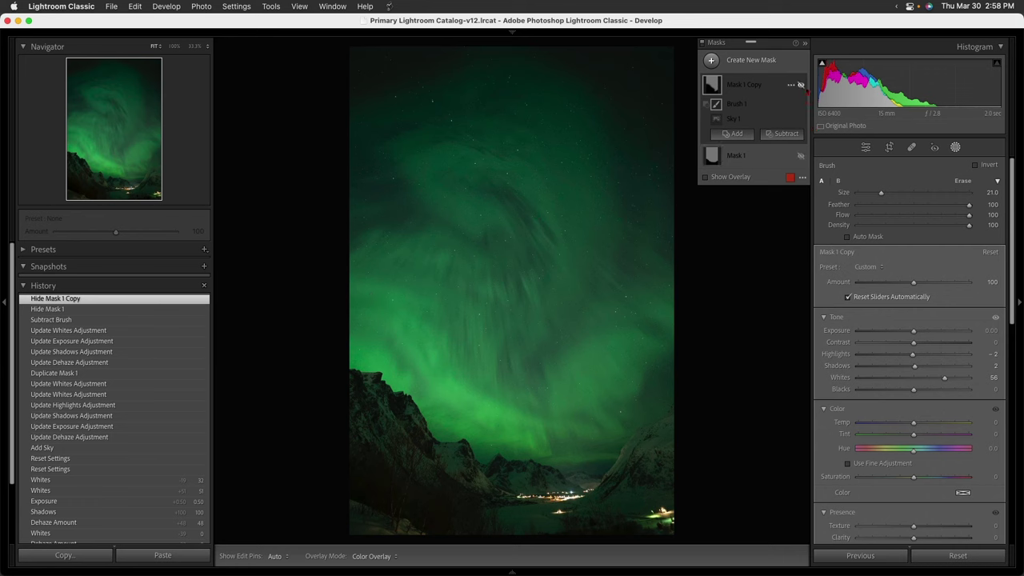
{"action": "left_click", "coordinate": [800, 85]}
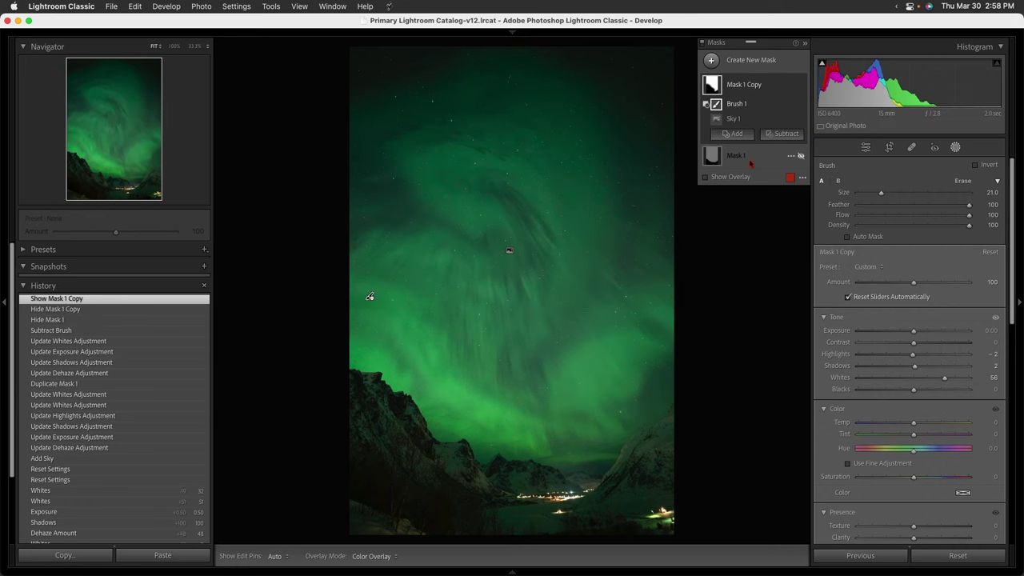
{"action": "left_click", "coordinate": [800, 155]}
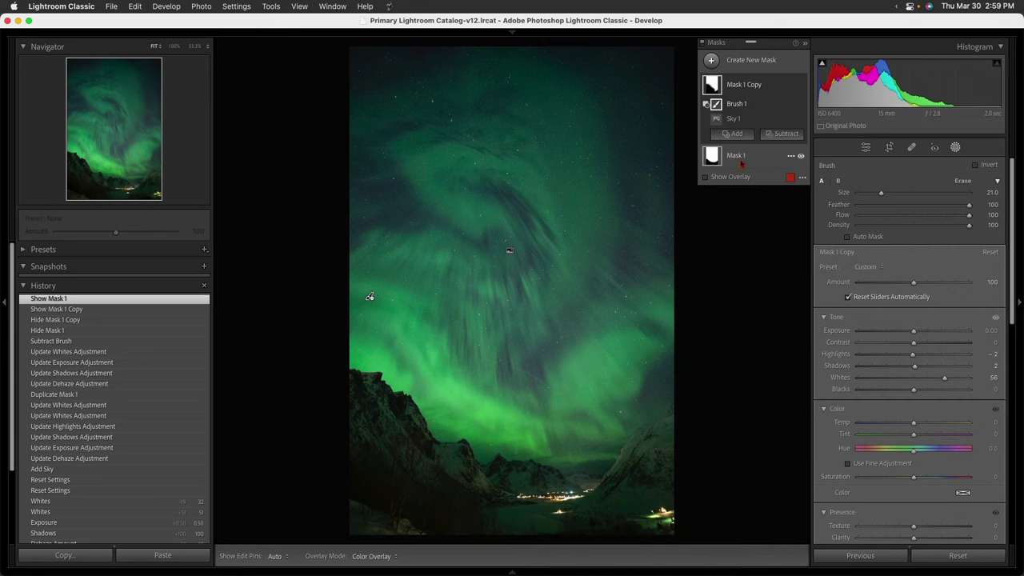
{"action": "mouse_move", "coordinate": [713, 159]}
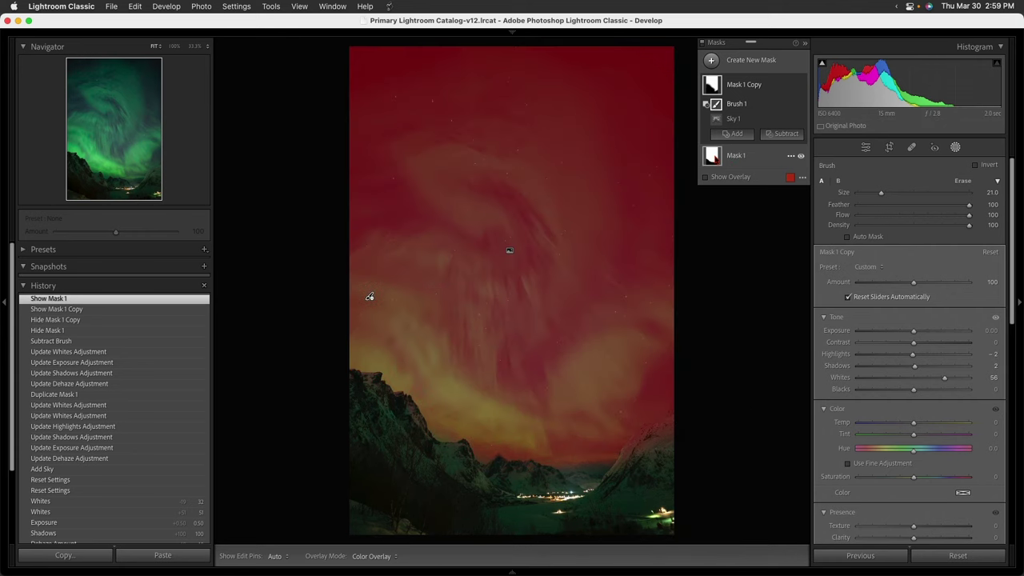
Step: Duplicate and invert Mask 1 to cover the mountains and foreground, with Exposure 0.59
{"action": "left_click", "coordinate": [790, 157]}
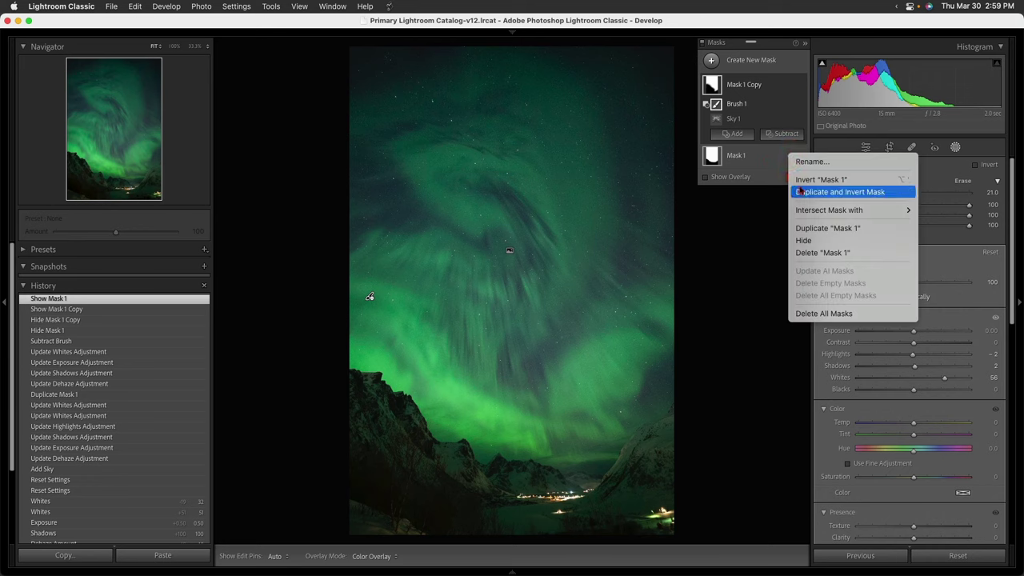
{"action": "left_click", "coordinate": [848, 194]}
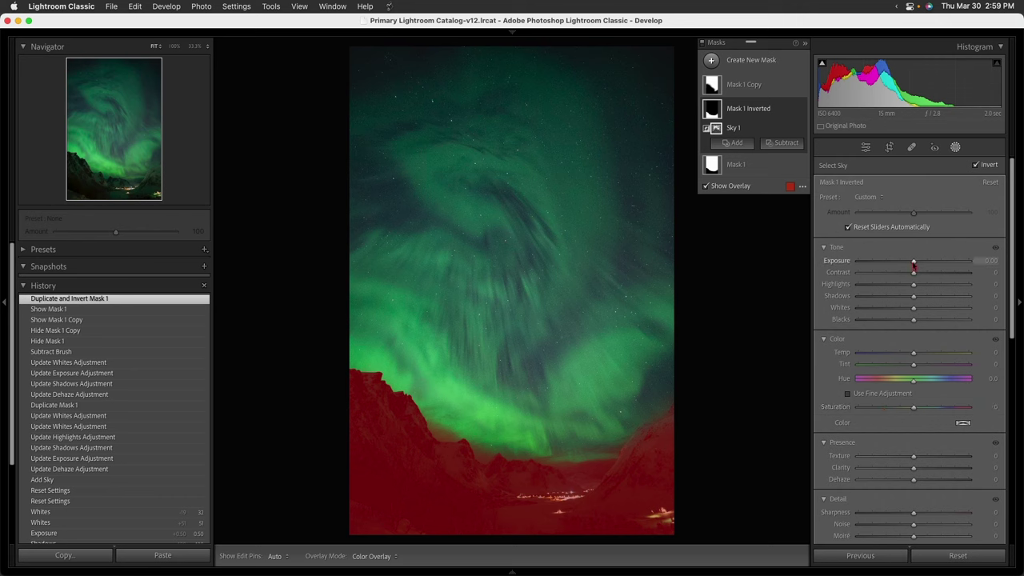
{"action": "mouse_move", "coordinate": [913, 264]}
{"action": "left_mouse_down"}
{"action": "mouse_move", "coordinate": [951, 261]}
{"action": "mouse_move", "coordinate": [921, 268]}
{"action": "left_mouse_up"}
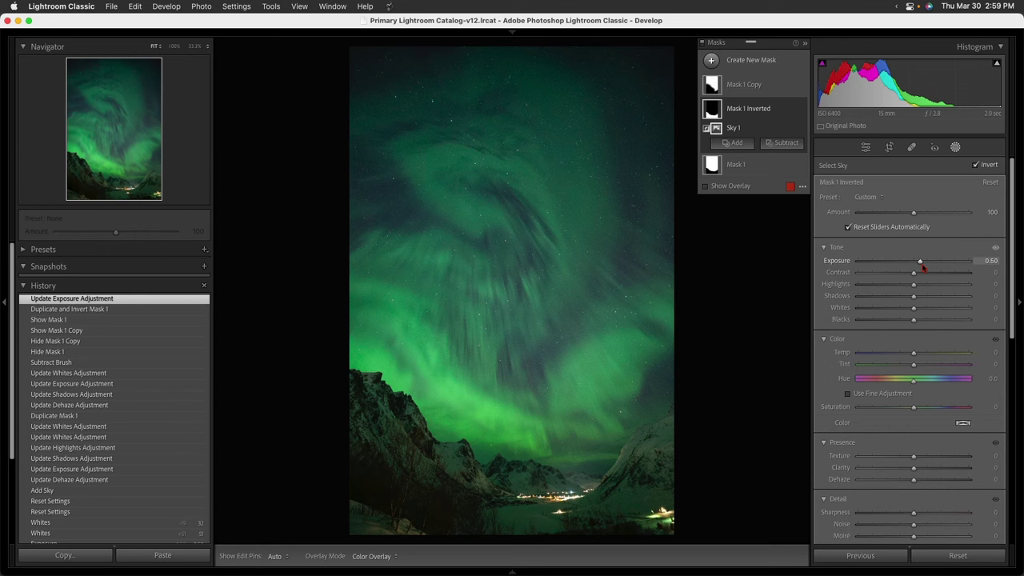
Step: Open the wide snowy-lake aurora photo and set Dehaze +50, Exposure +0.90, Shadows +89
{"action": "left_click", "coordinate": [512, 571]}
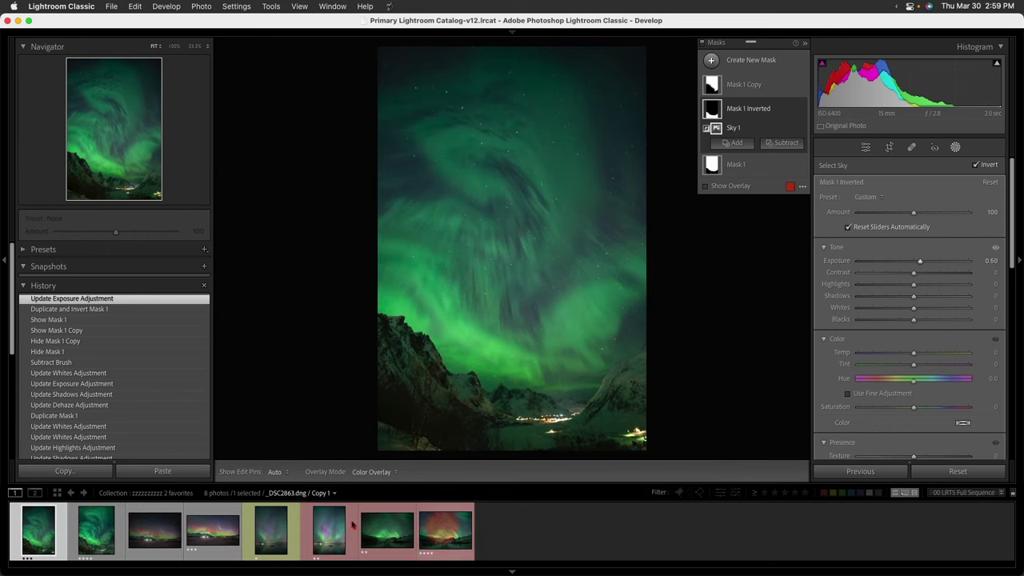
{"action": "left_click", "coordinate": [155, 530]}
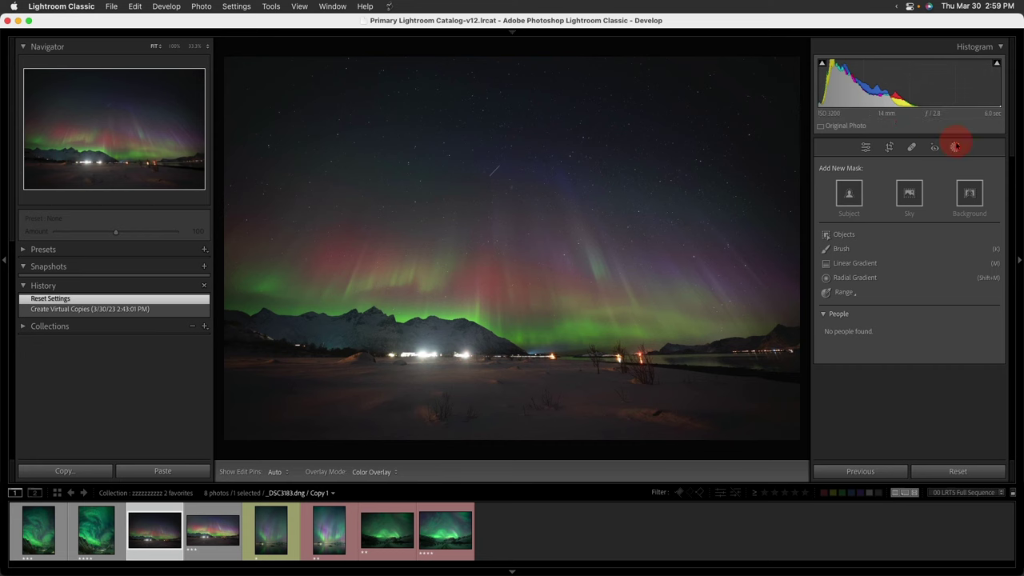
{"action": "left_click", "coordinate": [955, 146]}
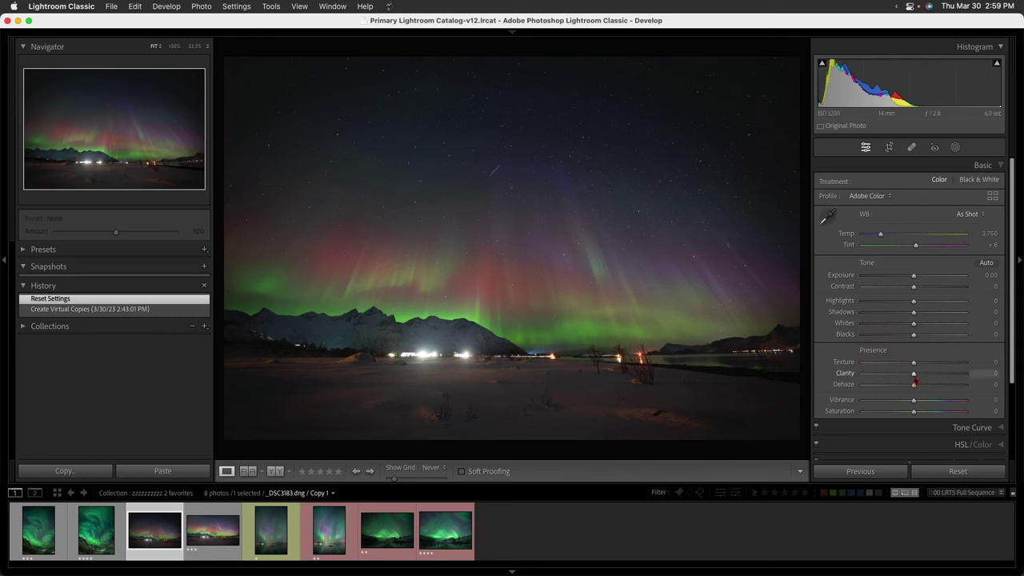
{"action": "left_click_drag", "start_coordinate": [913, 385], "coordinate": [938, 384]}
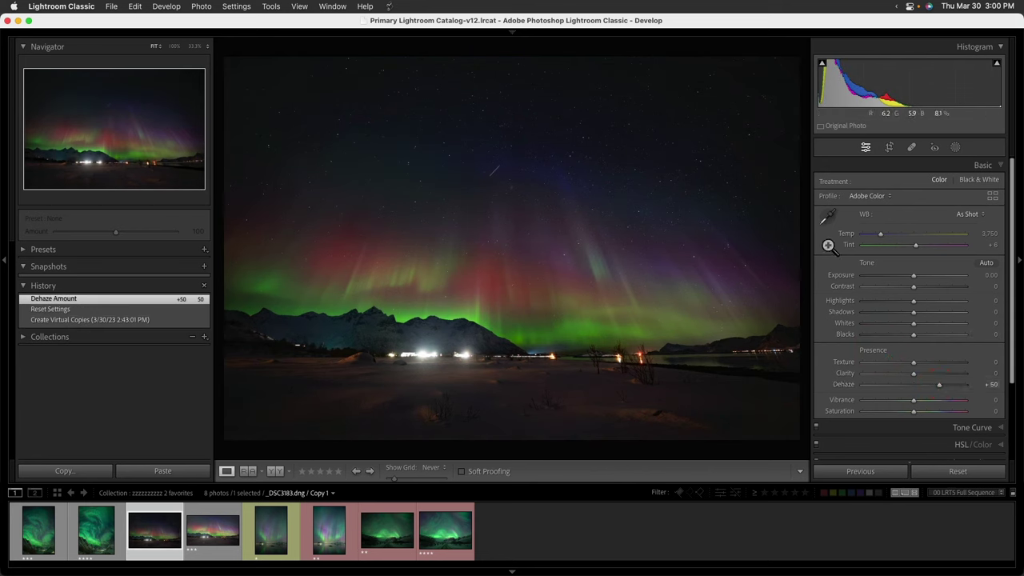
{"action": "left_click_drag", "start_coordinate": [912, 276], "coordinate": [922, 276]}
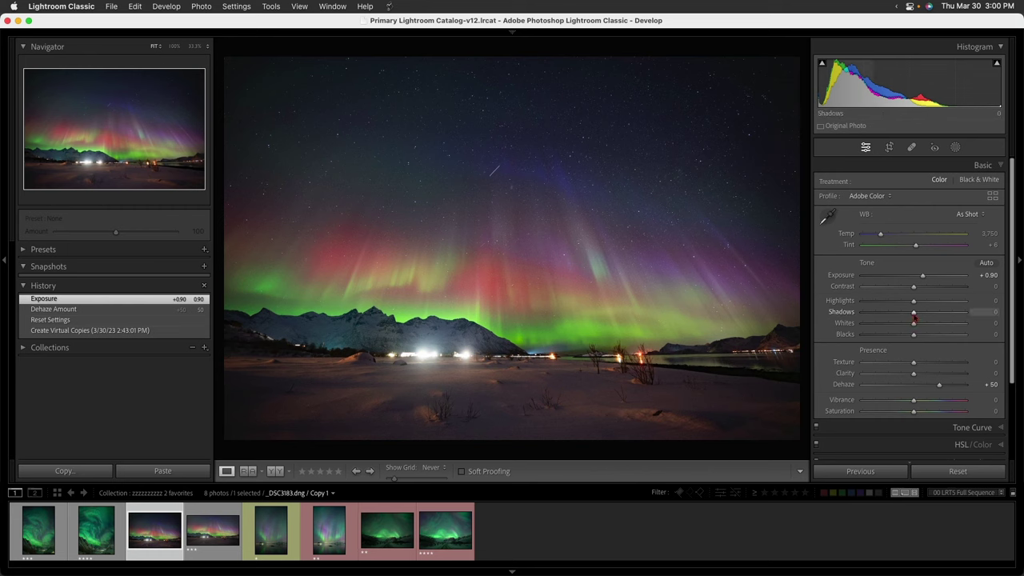
{"action": "left_click_drag", "start_coordinate": [914, 312], "coordinate": [959, 313]}
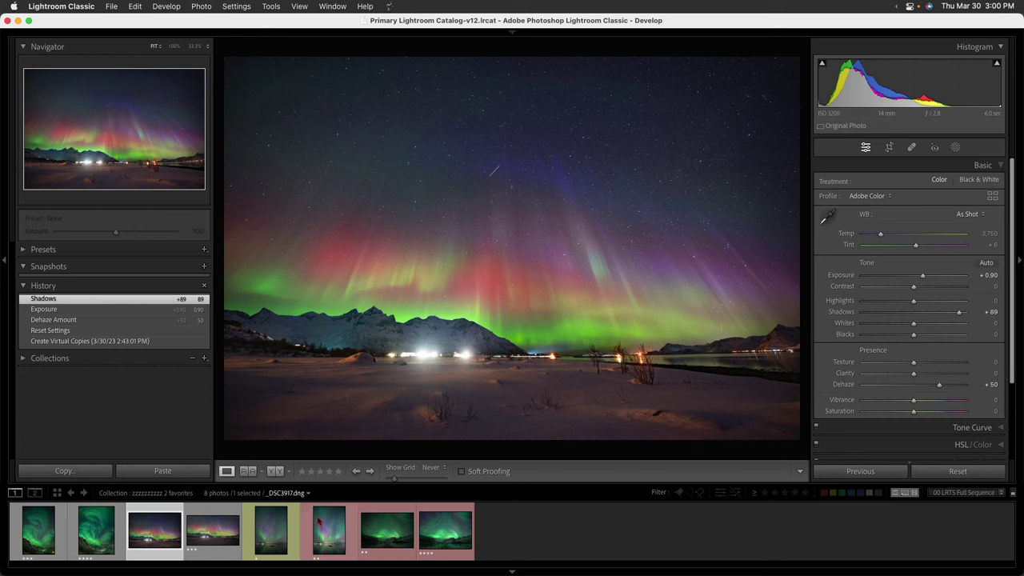
Step: Open the vertical aurora photo, add a Sky mask and set its Dehaze to 32
{"action": "left_click", "coordinate": [280, 532]}
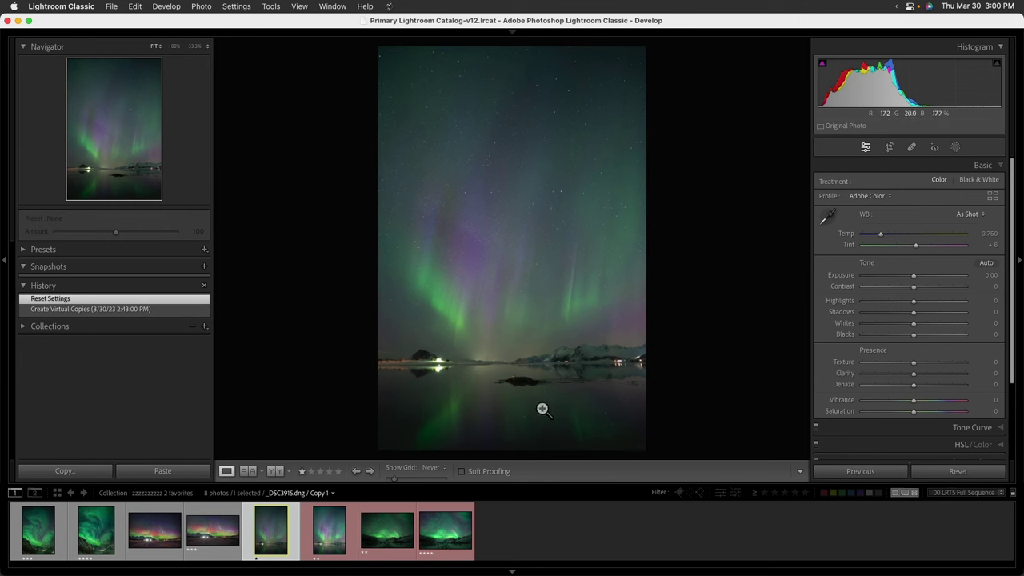
{"action": "left_click", "coordinate": [955, 148]}
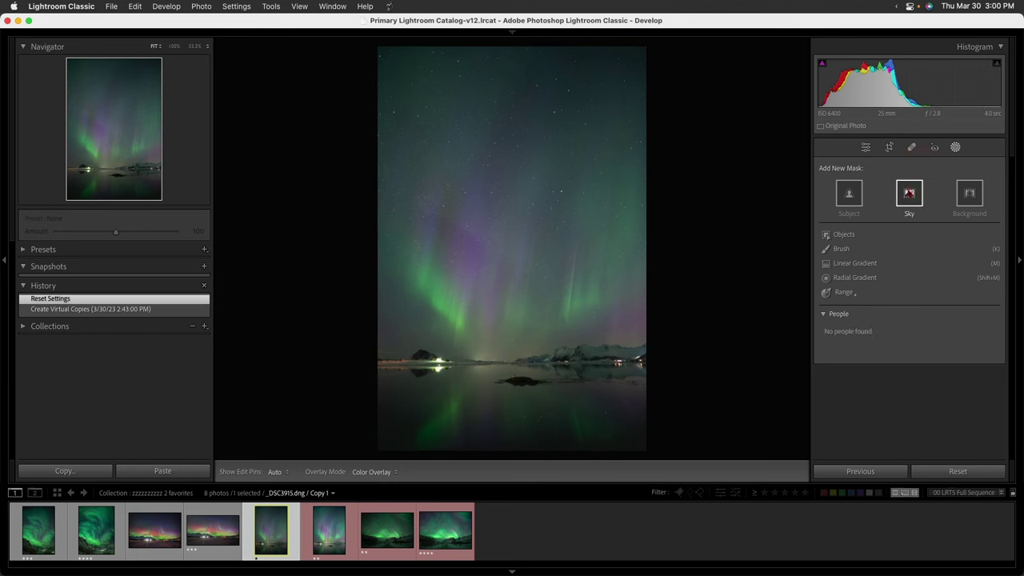
{"action": "left_click", "coordinate": [908, 193]}
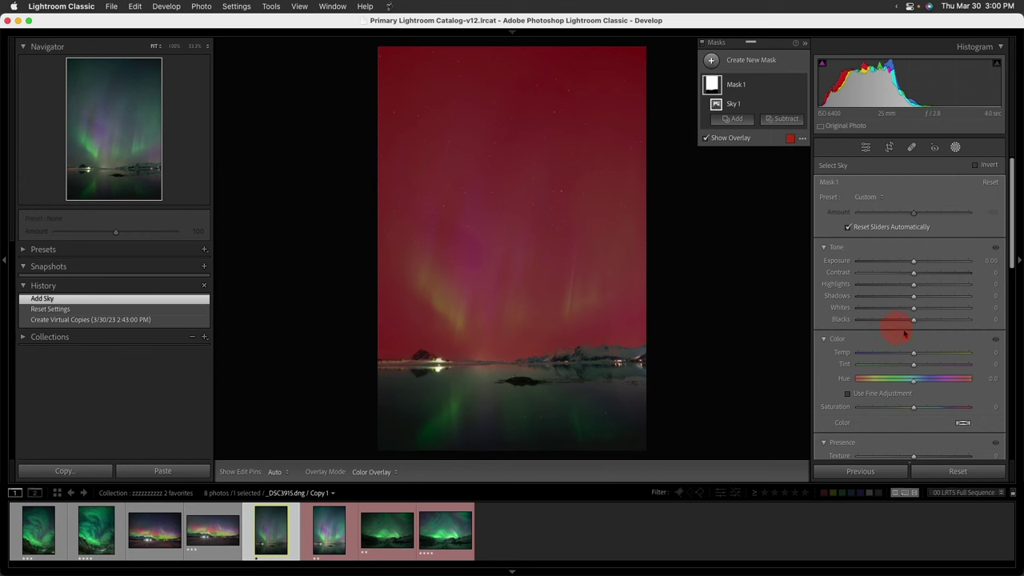
{"action": "scroll", "coordinate": [919, 349], "scroll_direction": "down", "scroll_amount": 5}
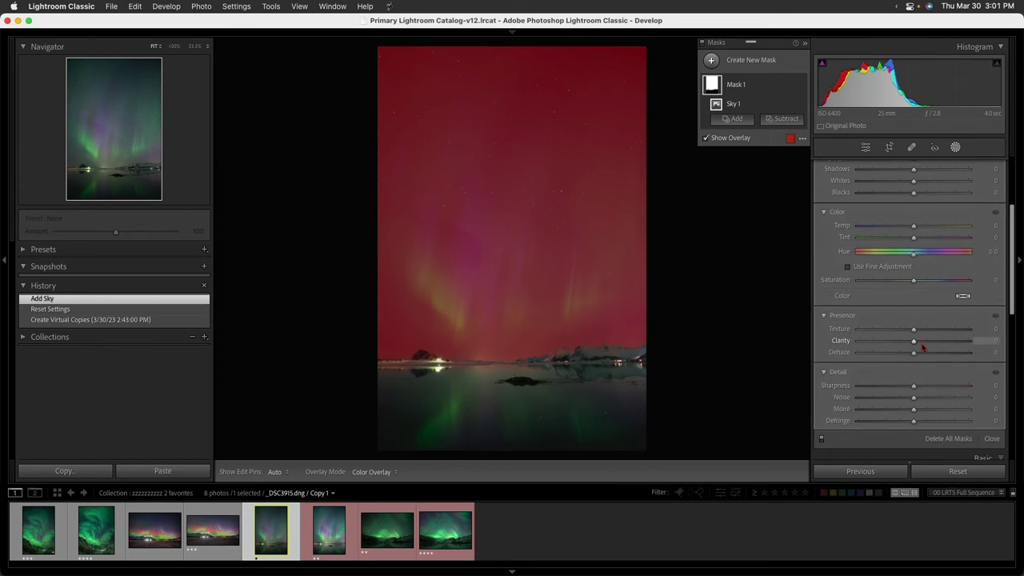
{"action": "left_click_drag", "start_coordinate": [914, 353], "coordinate": [933, 351]}
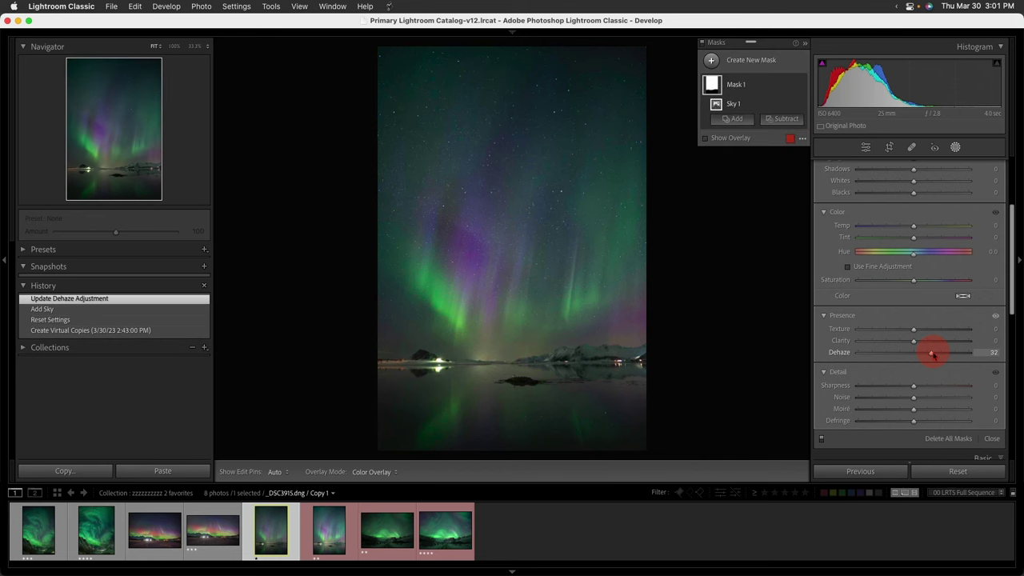
Step: Set the sky mask's Exposure to 0.34 and Shadows to 100
{"action": "scroll", "coordinate": [914, 269], "scroll_direction": "up", "scroll_amount": 4}
{"action": "scroll", "coordinate": [914, 269], "scroll_direction": "up", "scroll_amount": 1}
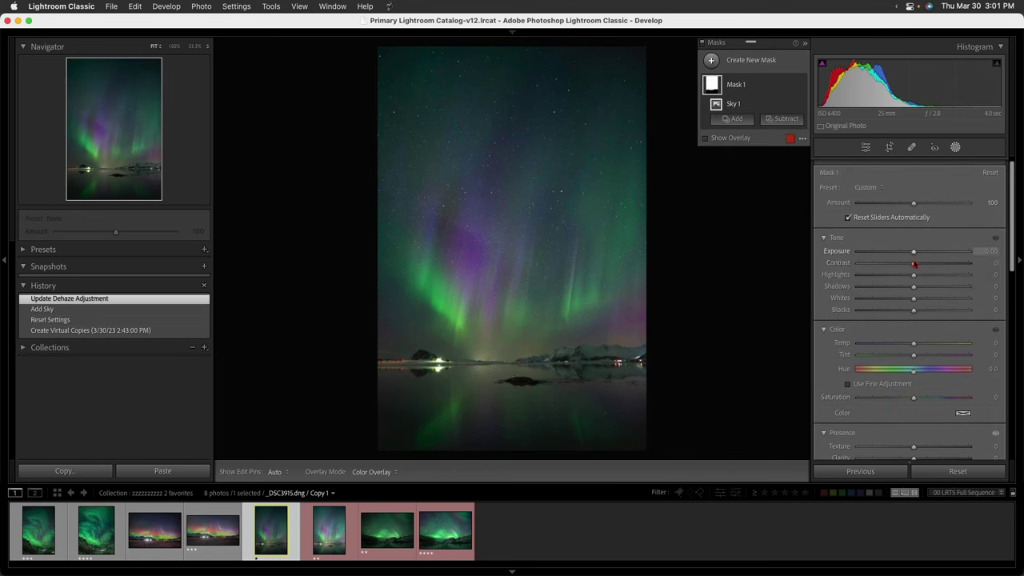
{"action": "left_click", "coordinate": [915, 251]}
{"action": "left_click", "coordinate": [920, 252]}
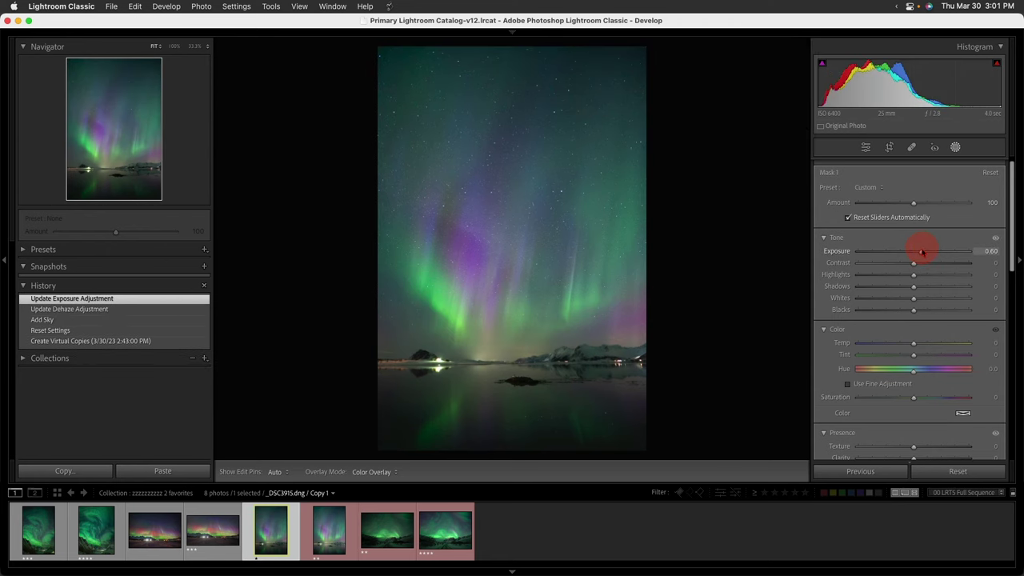
{"action": "left_click_drag", "start_coordinate": [921, 251], "coordinate": [917, 252]}
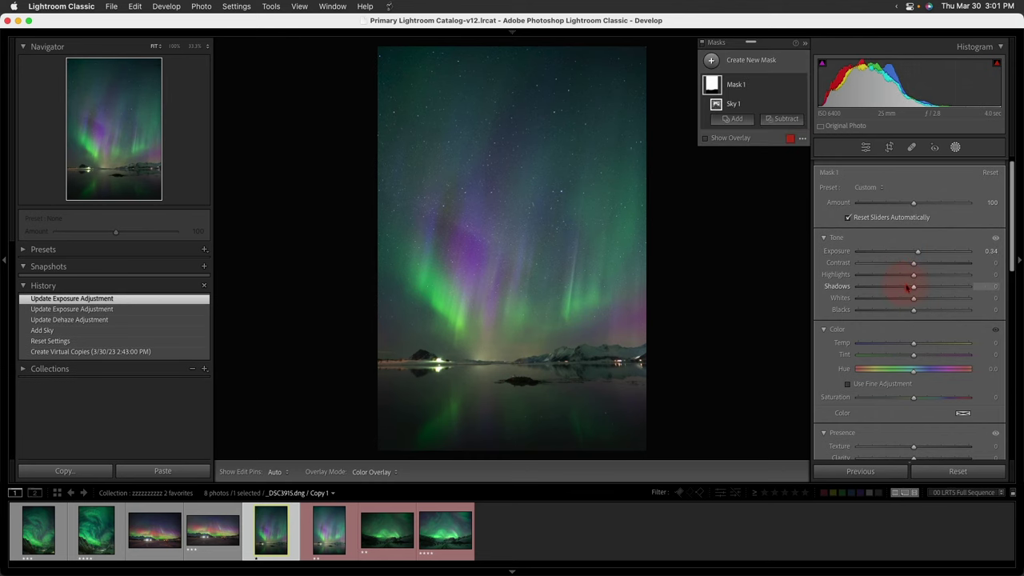
{"action": "left_click", "coordinate": [914, 288]}
{"action": "left_click_drag", "start_coordinate": [914, 288], "coordinate": [989, 290]}
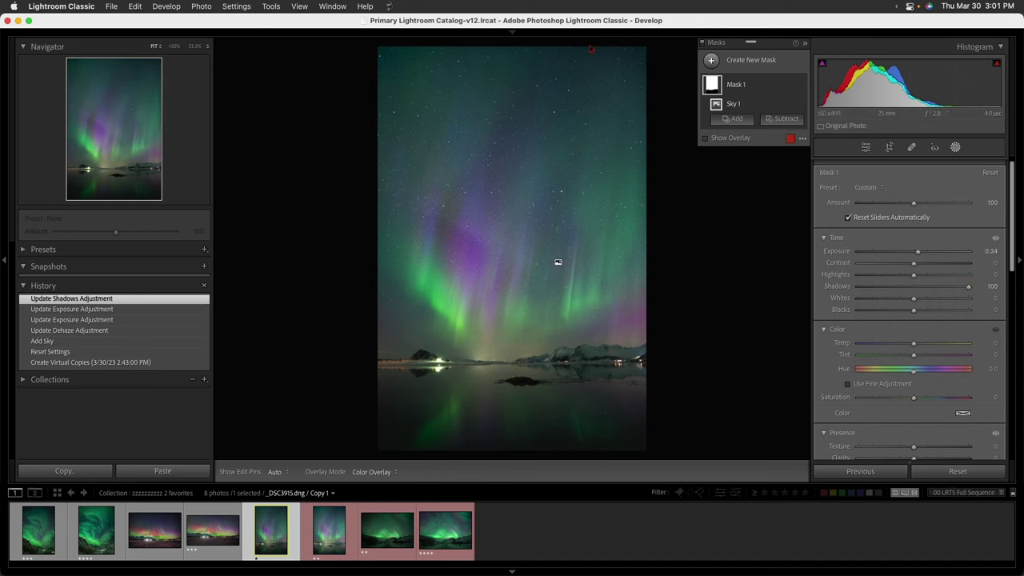
Step: Turn on Remove Chromatic Aberration and set the lens Vignetting correction to 179
{"action": "scroll", "coordinate": [959, 354], "scroll_direction": "down", "scroll_amount": 10}
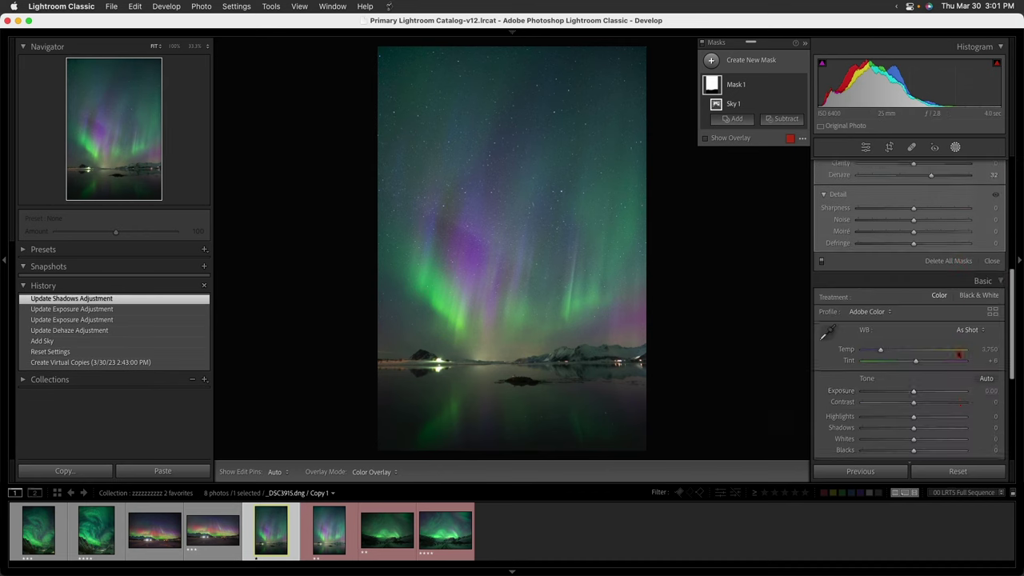
{"action": "scroll", "coordinate": [958, 354], "scroll_direction": "down", "scroll_amount": 5}
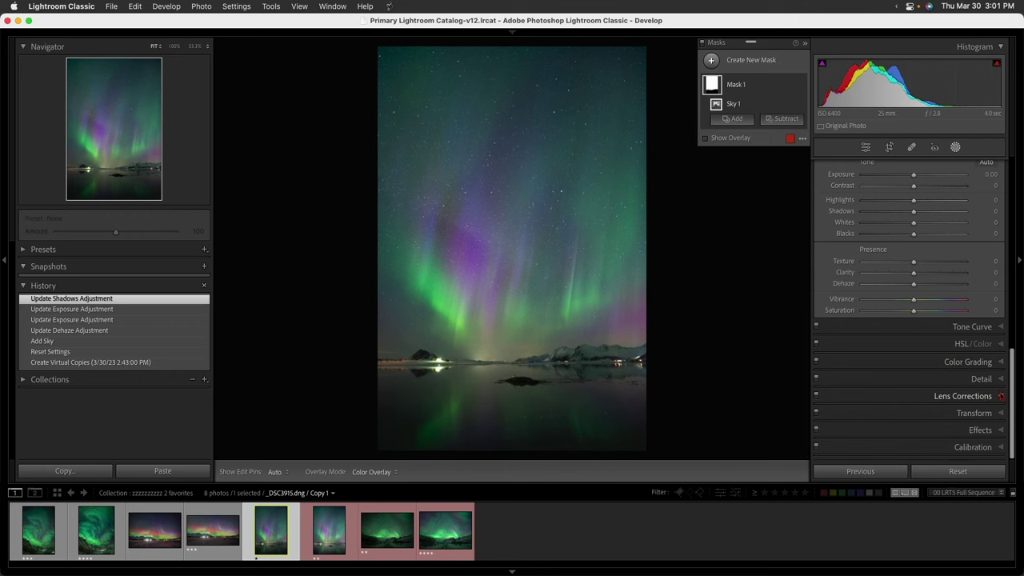
{"action": "left_click", "coordinate": [1000, 396]}
{"action": "left_click", "coordinate": [823, 309]}
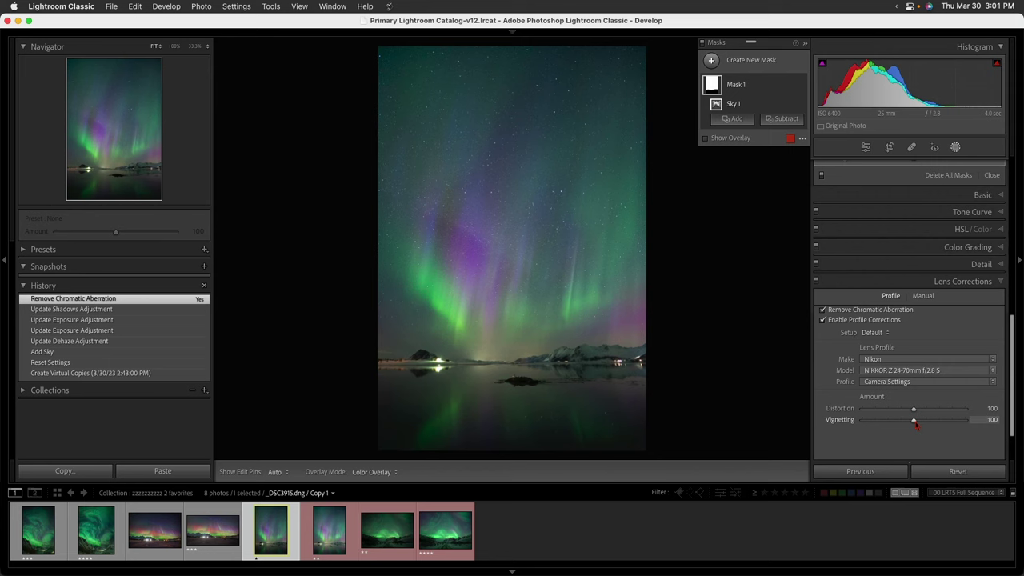
{"action": "left_click_drag", "start_coordinate": [913, 420], "coordinate": [954, 422]}
{"action": "scroll", "coordinate": [909, 276], "scroll_direction": "up", "scroll_amount": 10}
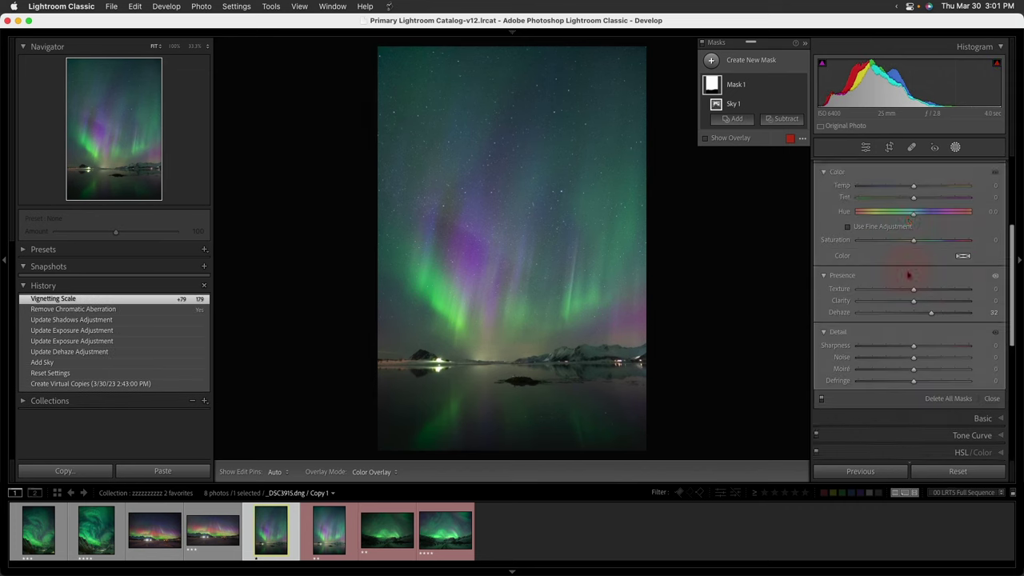
Step: Raise the sky mask's Whites to 28, then bring them back down to +5
{"action": "scroll", "coordinate": [913, 255], "scroll_direction": "down", "scroll_amount": 1}
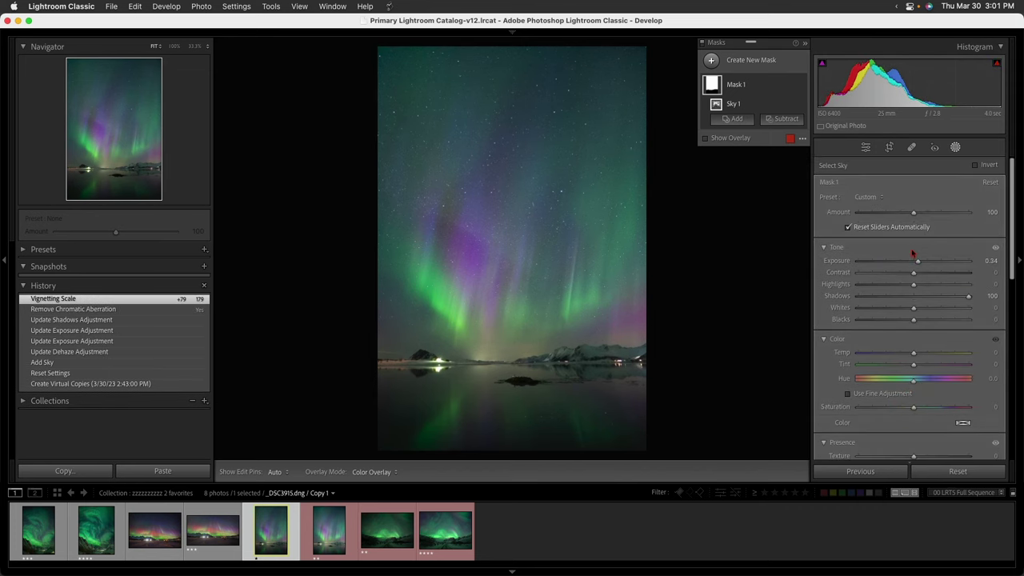
{"action": "scroll", "coordinate": [927, 360], "scroll_direction": "down", "scroll_amount": 5}
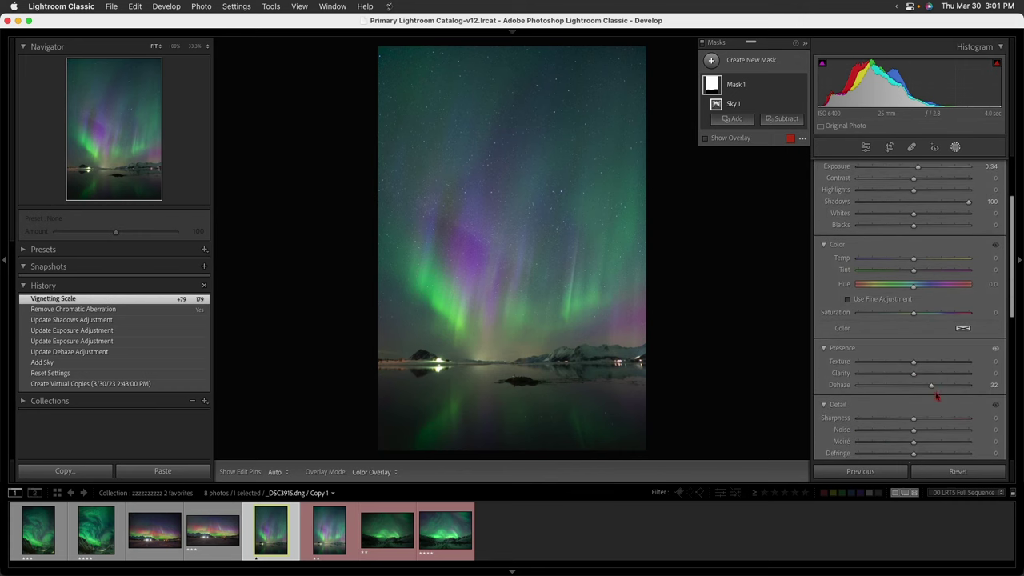
{"action": "scroll", "coordinate": [923, 232], "scroll_direction": "up", "scroll_amount": 4}
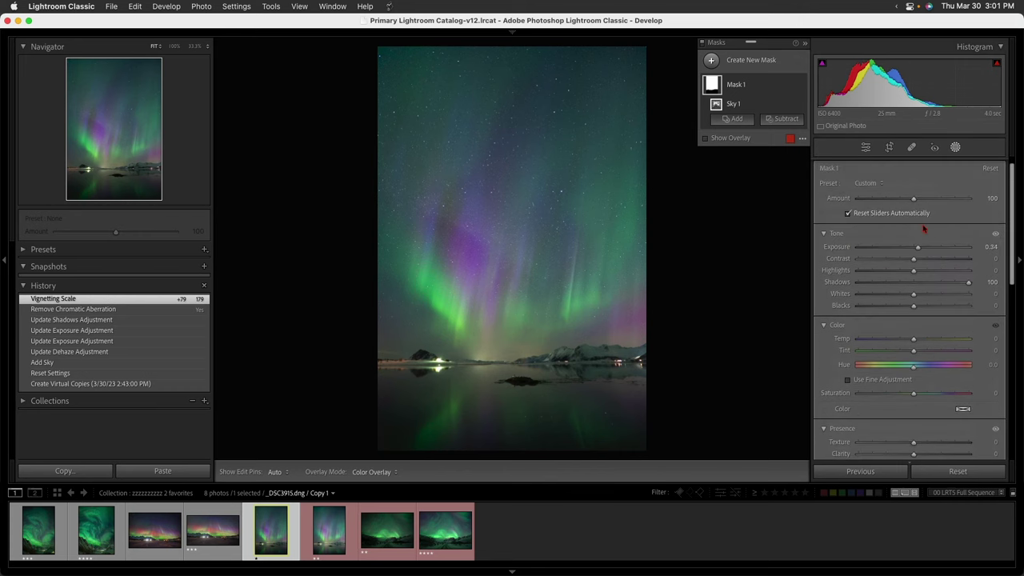
{"action": "left_click", "coordinate": [930, 295]}
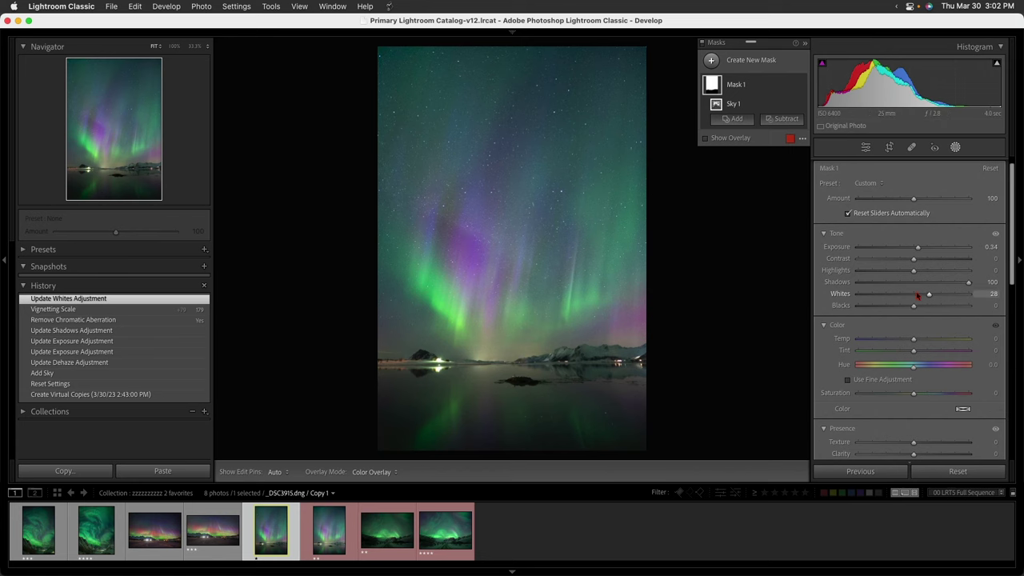
{"action": "left_click", "coordinate": [918, 295]}
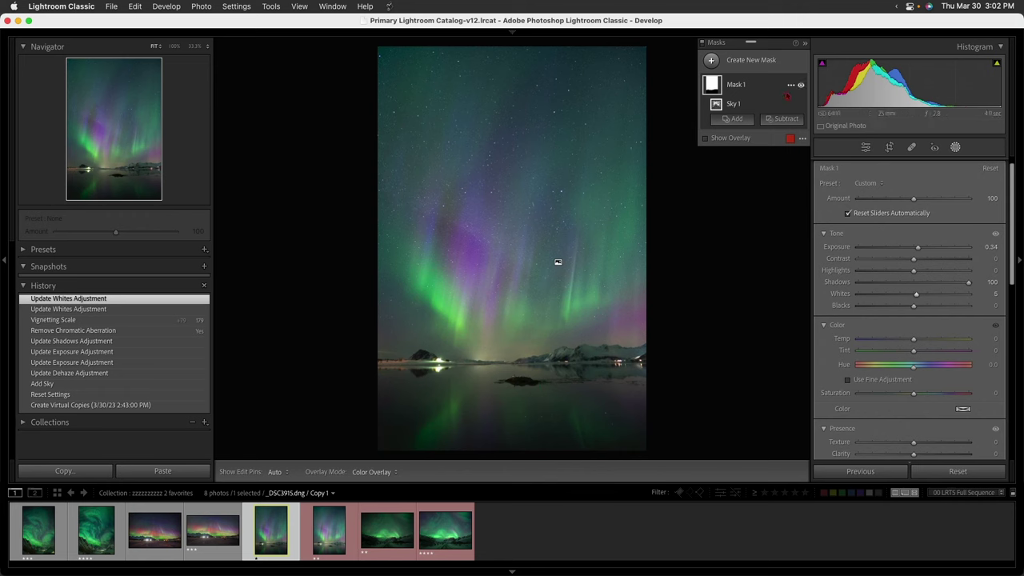
{"action": "mouse_move", "coordinate": [716, 90]}
Step: Add Mask 2, a linear gradient dragged from the horizon down over the water reflection
{"action": "left_click", "coordinate": [955, 148]}
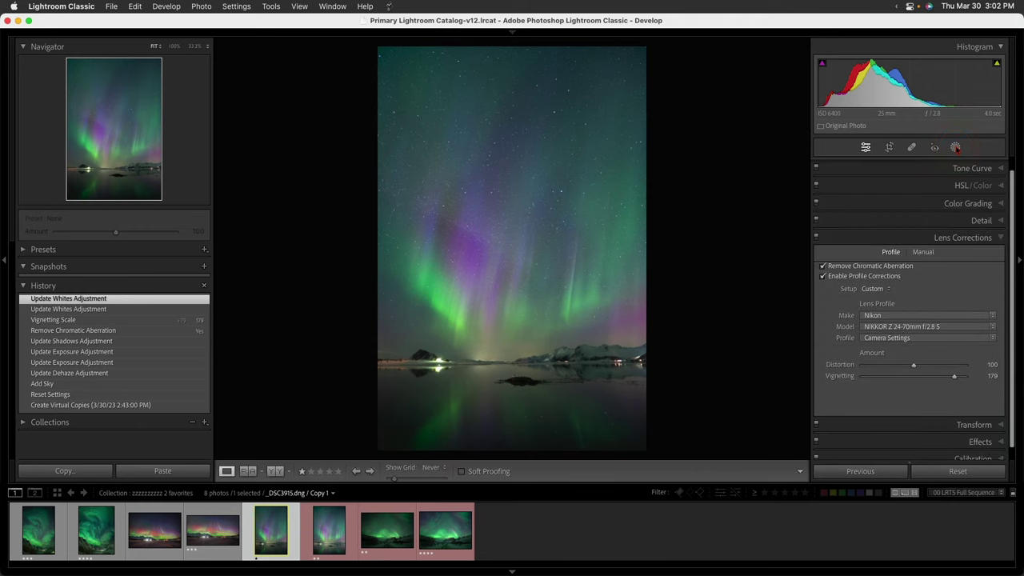
{"action": "left_click", "coordinate": [955, 148]}
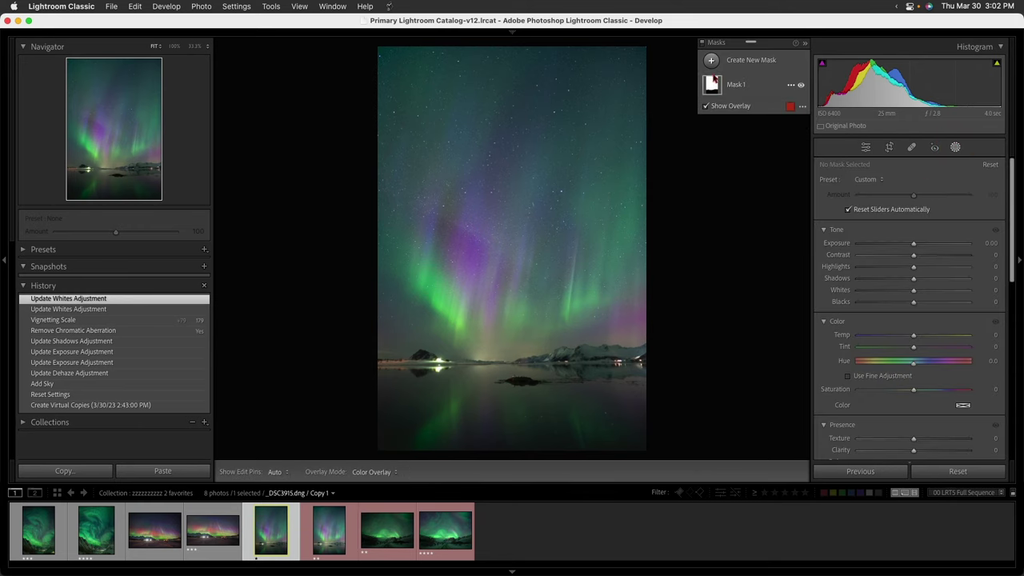
{"action": "left_click", "coordinate": [710, 60]}
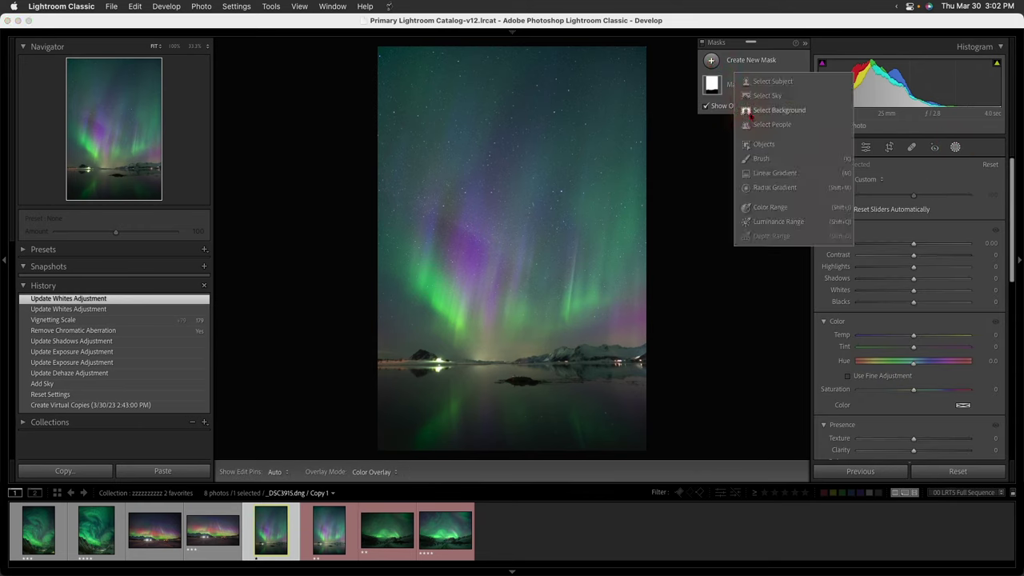
{"action": "left_click", "coordinate": [764, 174]}
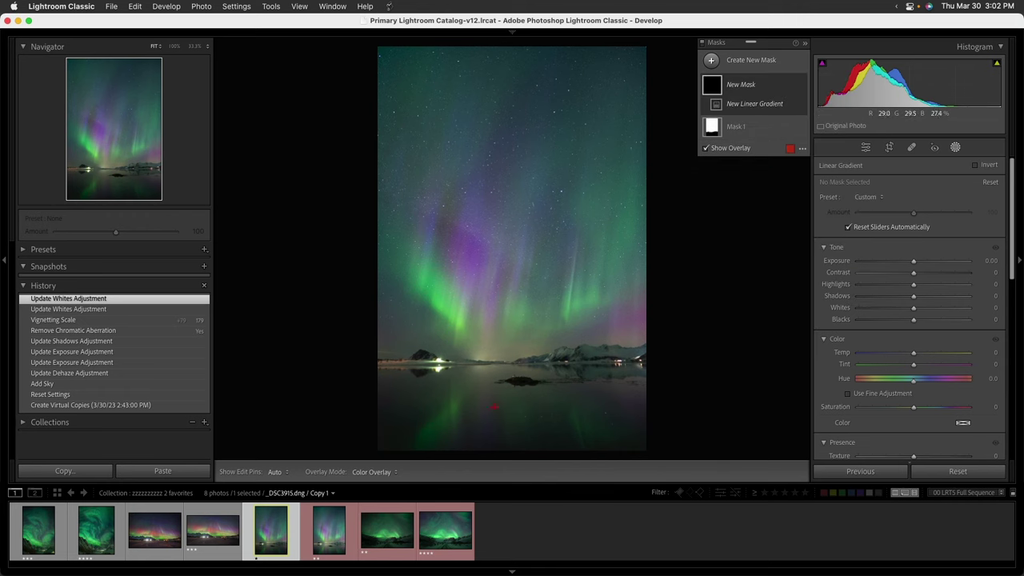
{"action": "left_click_drag", "start_coordinate": [493, 381], "coordinate": [493, 359]}
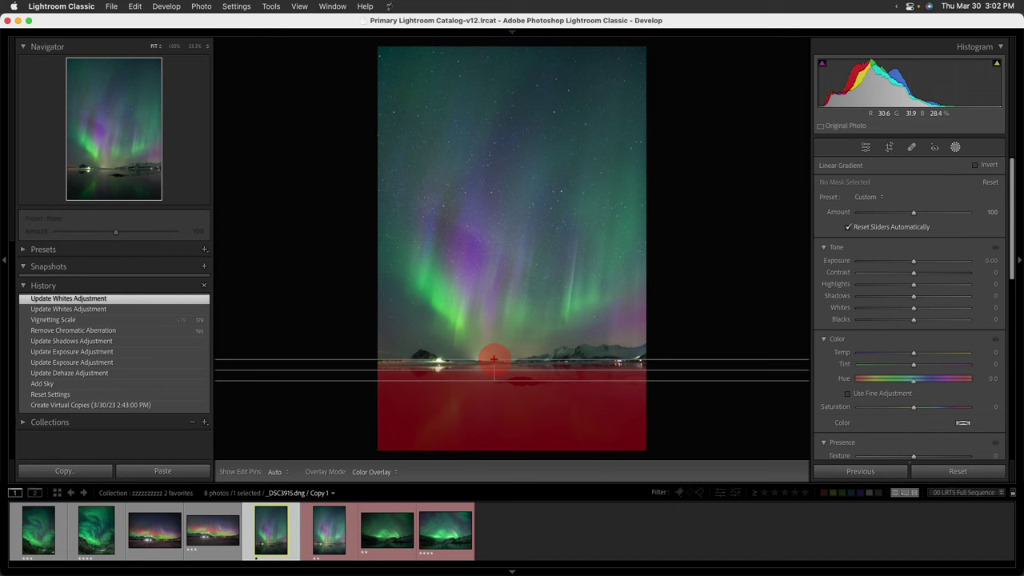
{"action": "left_click_drag", "start_coordinate": [493, 360], "coordinate": [493, 359]}
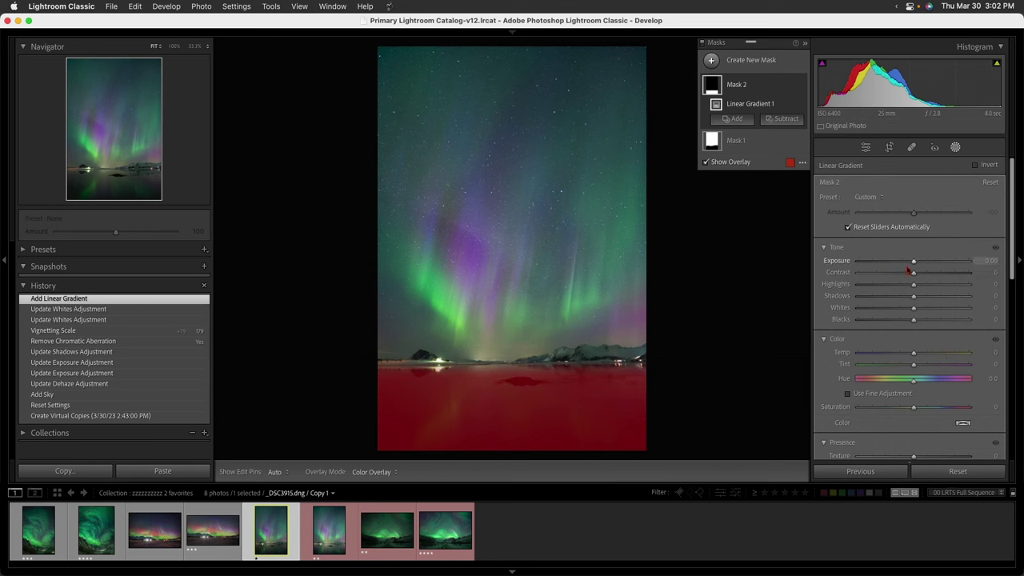
Step: Set the water gradient's Whites to 15 and its Exposure to exactly 0.81
{"action": "left_click_drag", "start_coordinate": [913, 264], "coordinate": [921, 263]}
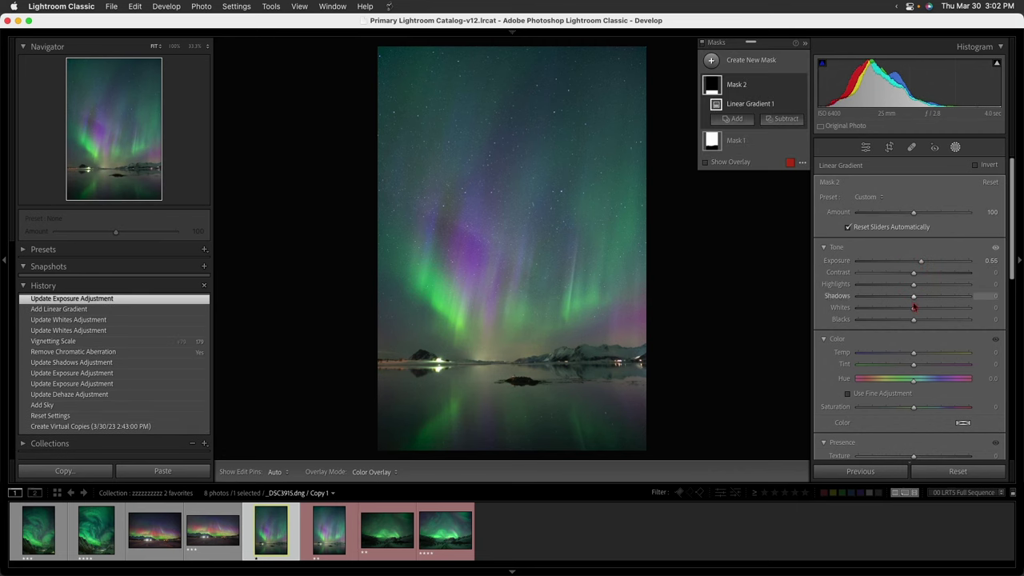
{"action": "left_click_drag", "start_coordinate": [914, 309], "coordinate": [914, 307]}
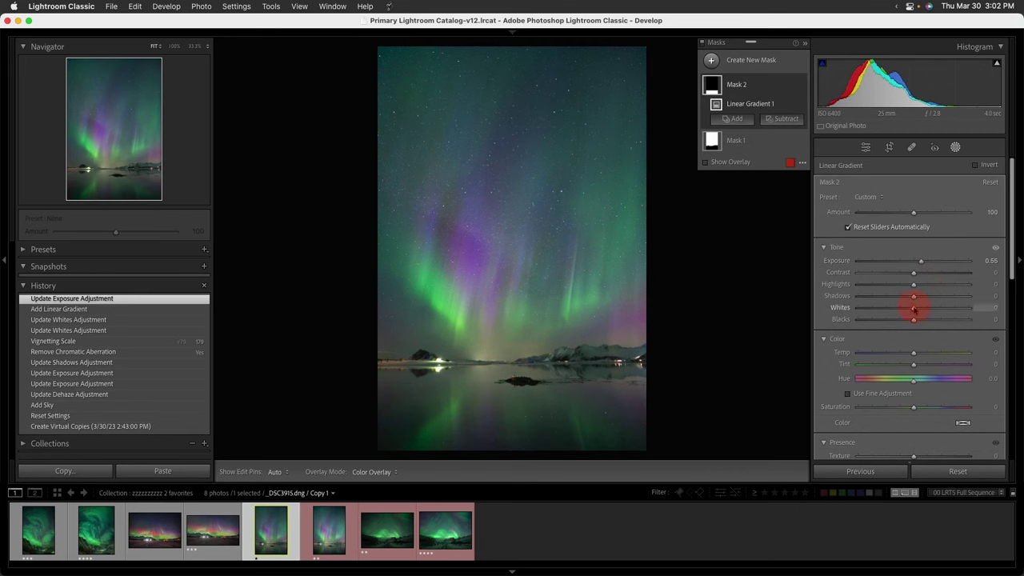
{"action": "left_click", "coordinate": [416, 422]}
{"action": "left_click_drag", "start_coordinate": [913, 311], "coordinate": [921, 312]}
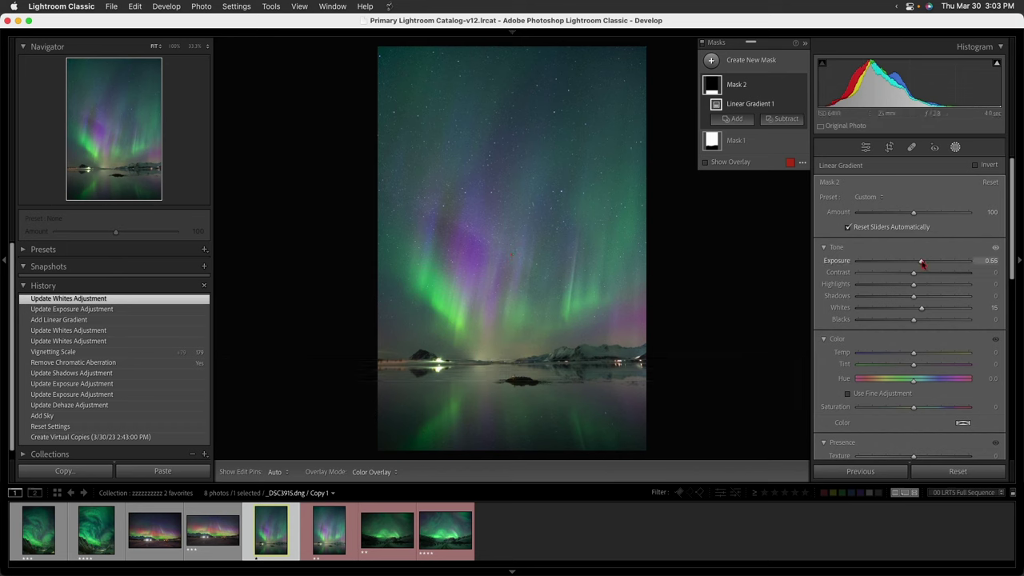
{"action": "left_click_drag", "start_coordinate": [921, 262], "coordinate": [928, 262]}
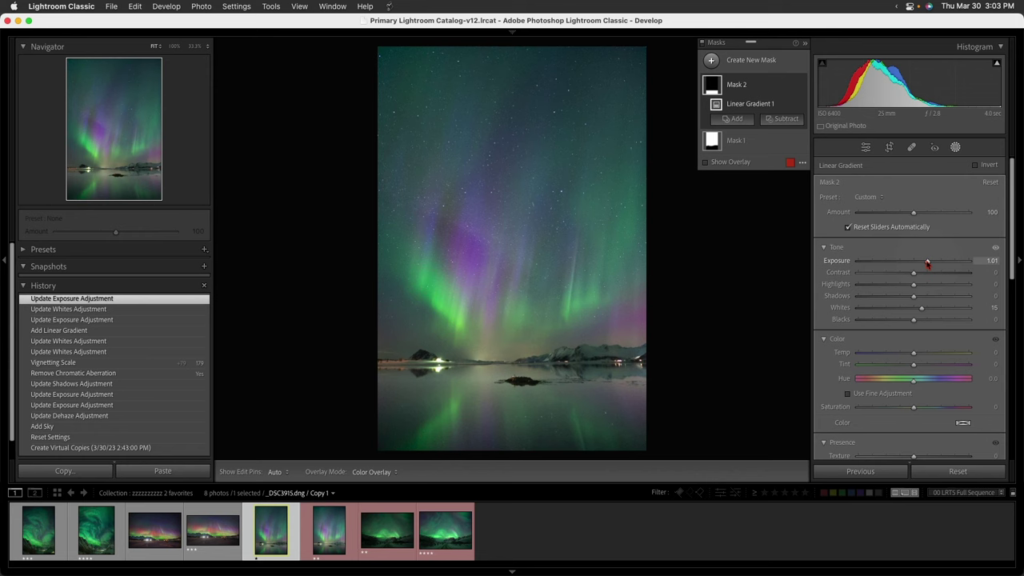
{"action": "left_click", "coordinate": [985, 262]}
{"action": "type", "text": "0.81"}
{"action": "key", "text": "Return"}
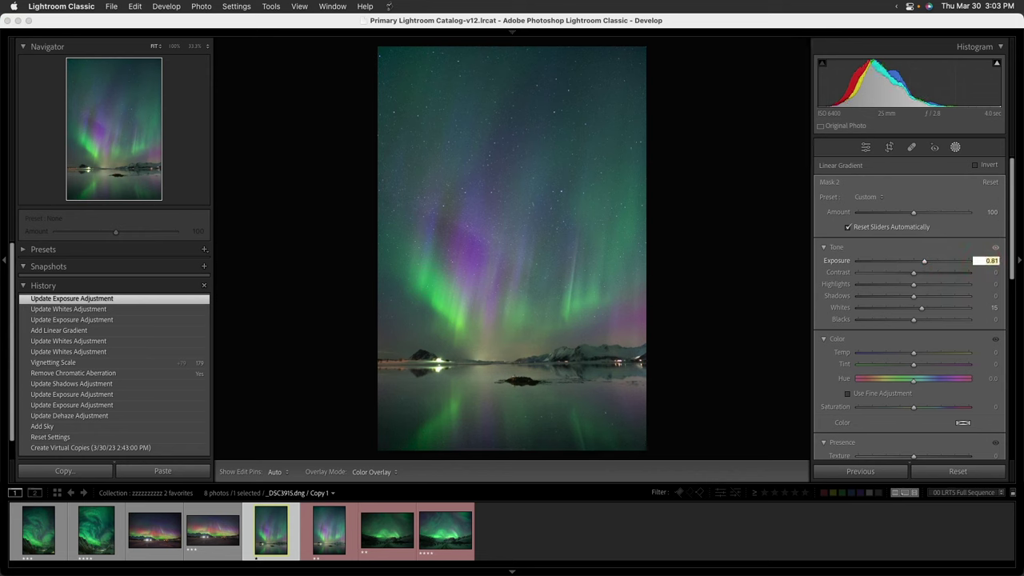